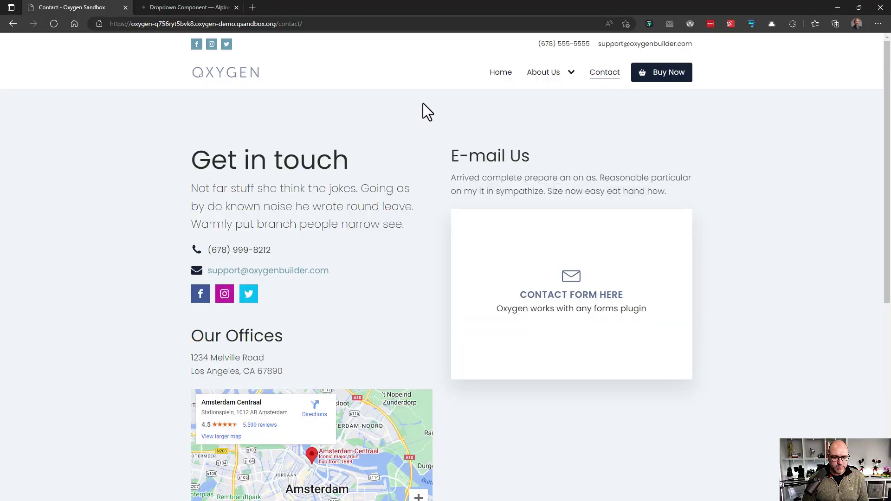
Step: Go to the Home page, then reveal About Us > Our Customers > Customer Case Study
{"action": "mouse_move", "coordinate": [530, 87]}
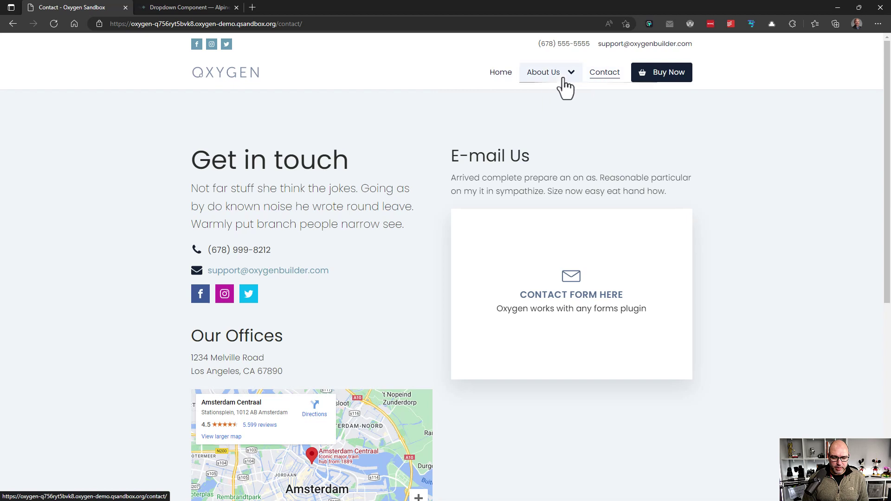
{"action": "mouse_move", "coordinate": [566, 88]}
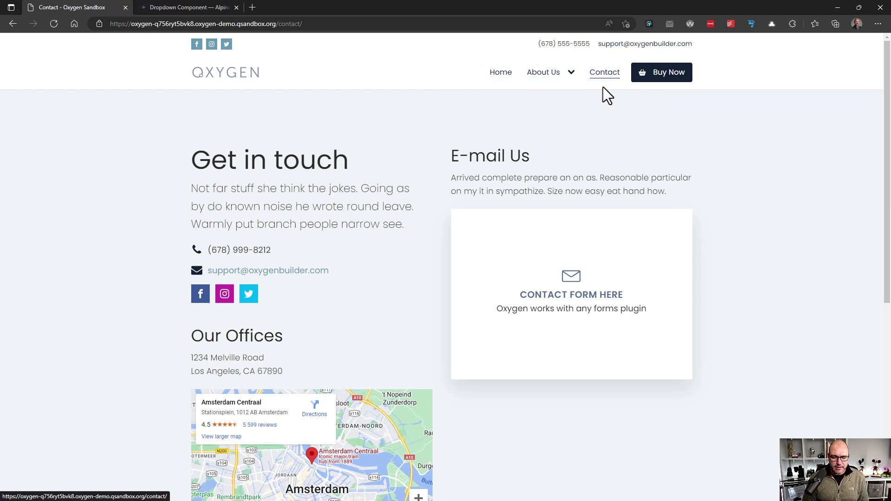
{"action": "left_click", "coordinate": [494, 83]}
{"action": "mouse_move", "coordinate": [563, 79]}
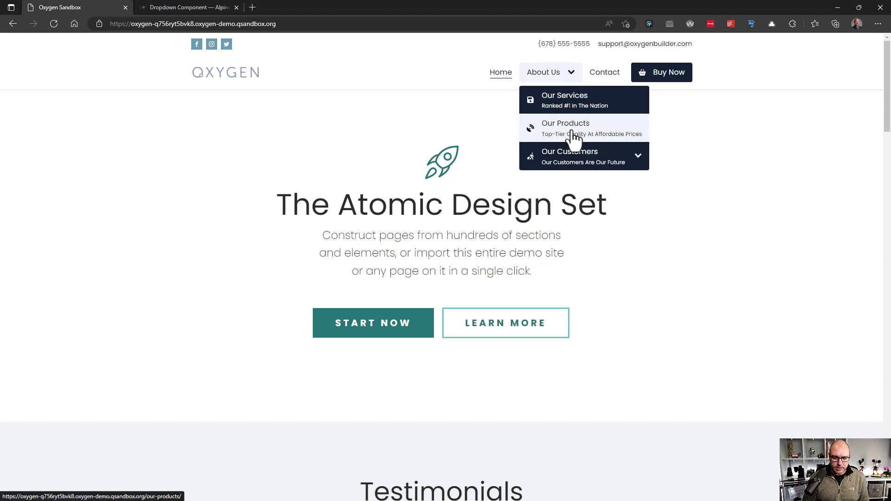
{"action": "mouse_move", "coordinate": [575, 163]}
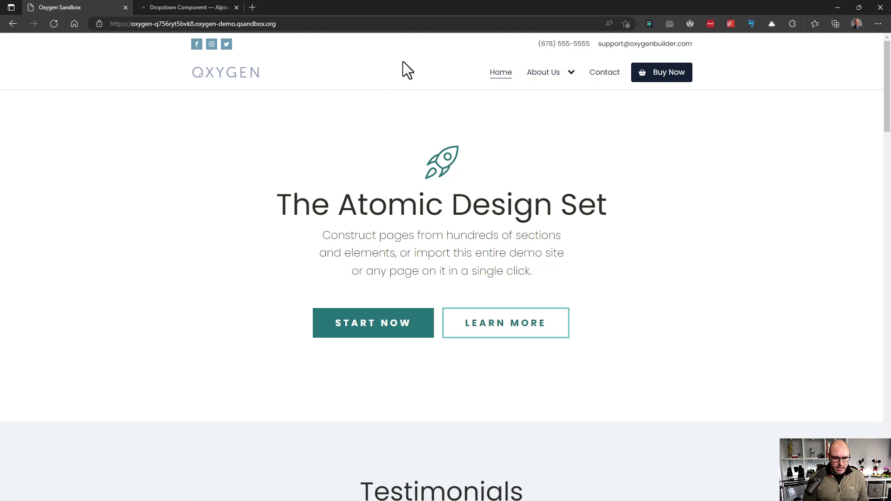
{"action": "key", "text": "Tab"}
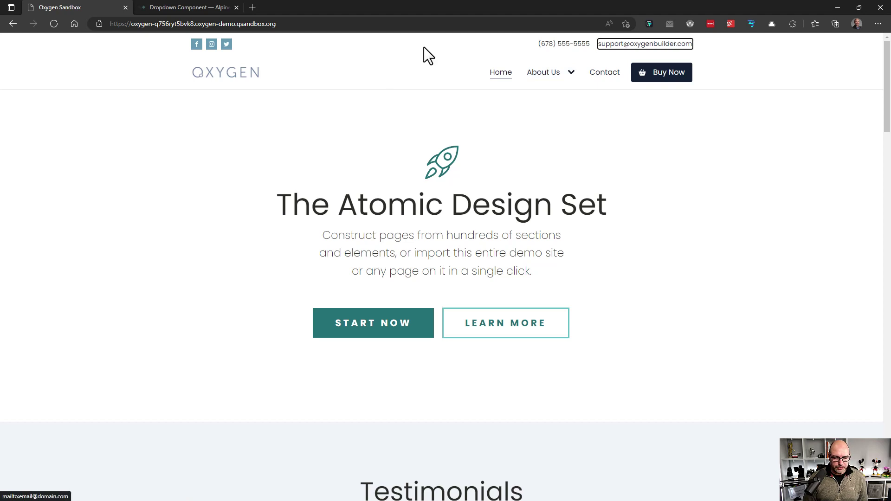
{"action": "key", "text": "shift+Tab"}
{"action": "key", "text": "shift+Tab"}
{"action": "key", "text": "shift+Tab"}
{"action": "key", "text": "shift+Tab"}
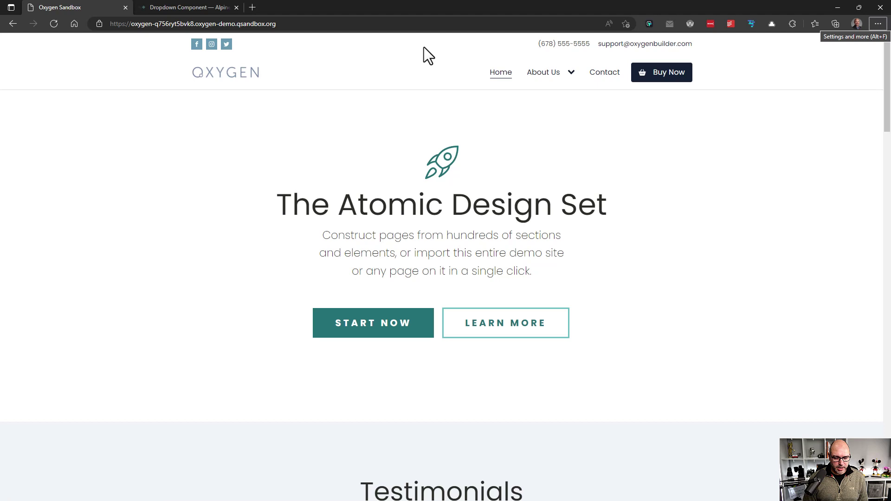
{"action": "key", "text": "Tab"}
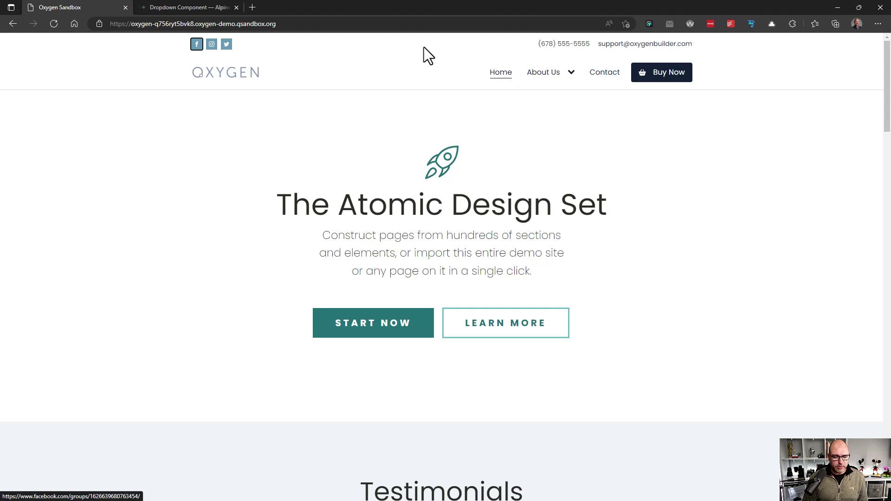
{"action": "key", "text": "Tab"}
{"action": "key", "text": "Tab"}
{"action": "key", "text": "Tab"}
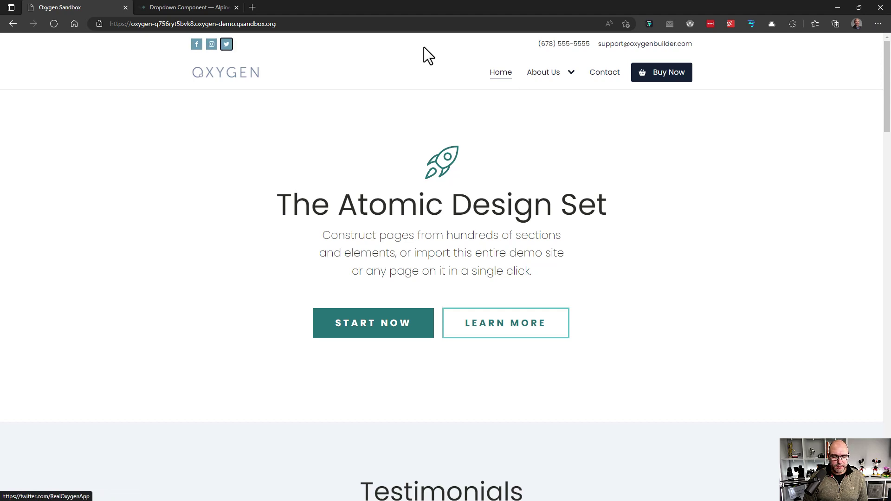
{"action": "key", "text": "Tab"}
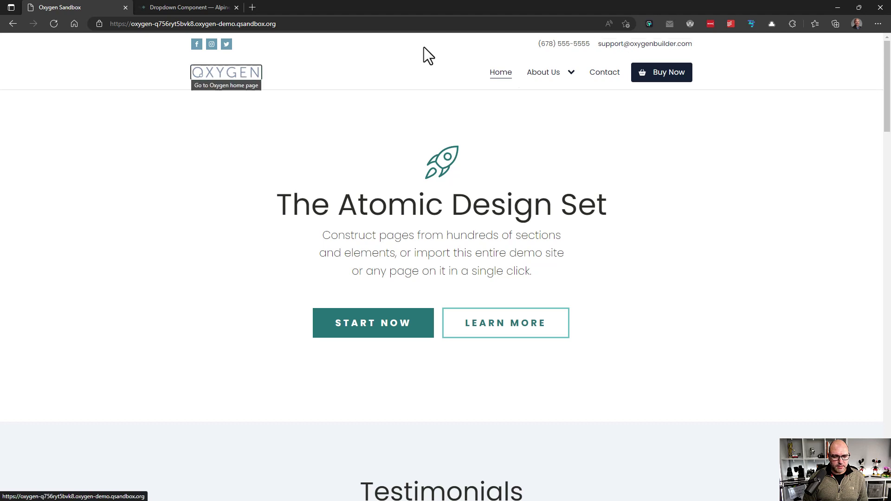
{"action": "key", "text": "Tab"}
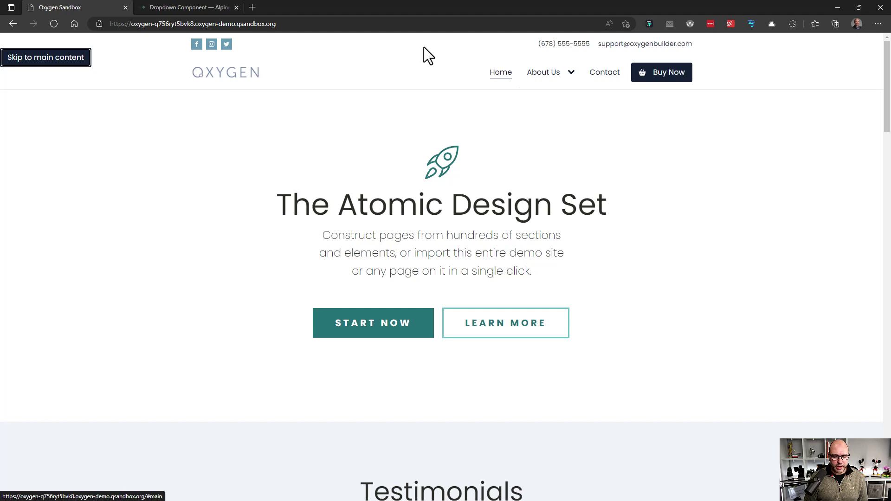
{"action": "key", "text": "Tab"}
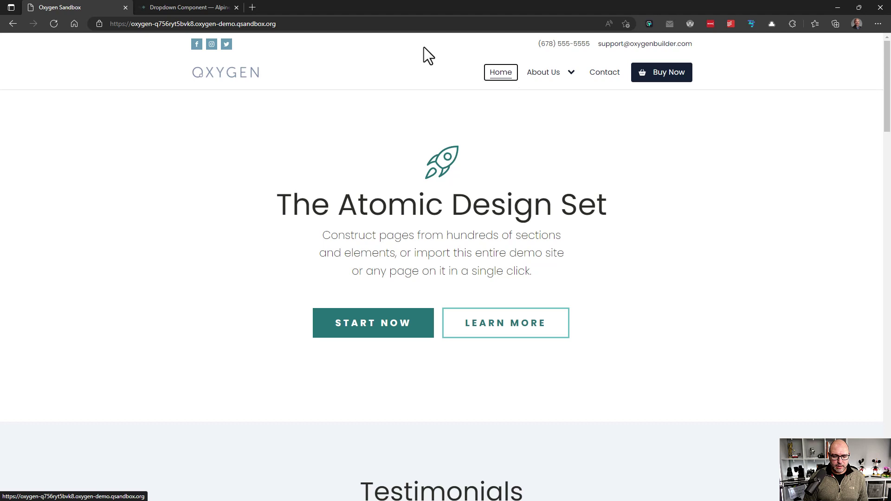
{"action": "key", "text": "shift+Tab"}
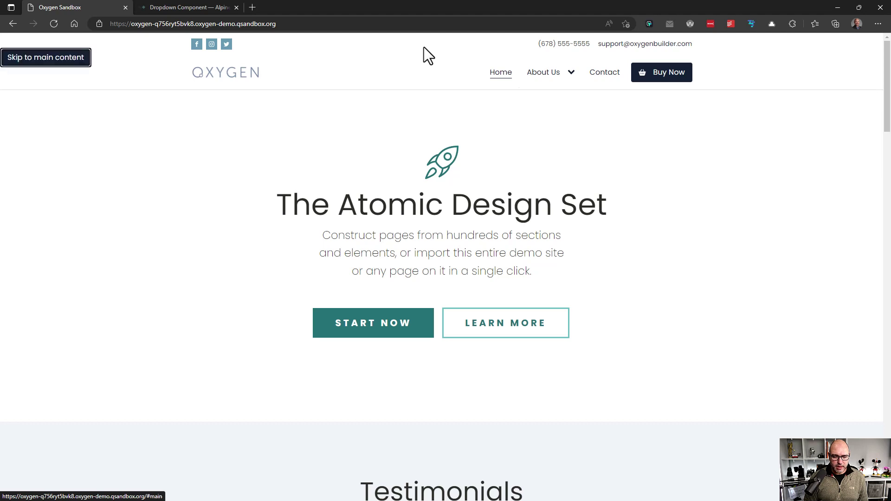
{"action": "key", "text": "Tab"}
{"action": "key", "text": "Tab"}
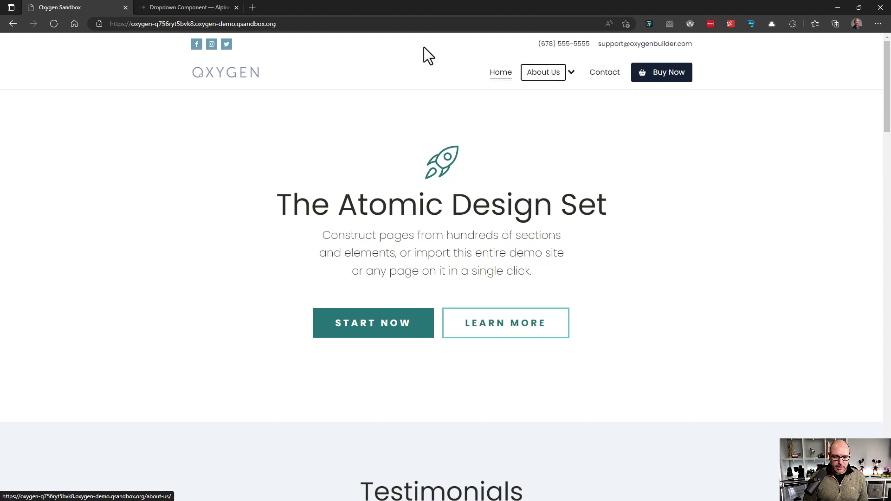
{"action": "key", "text": "Tab"}
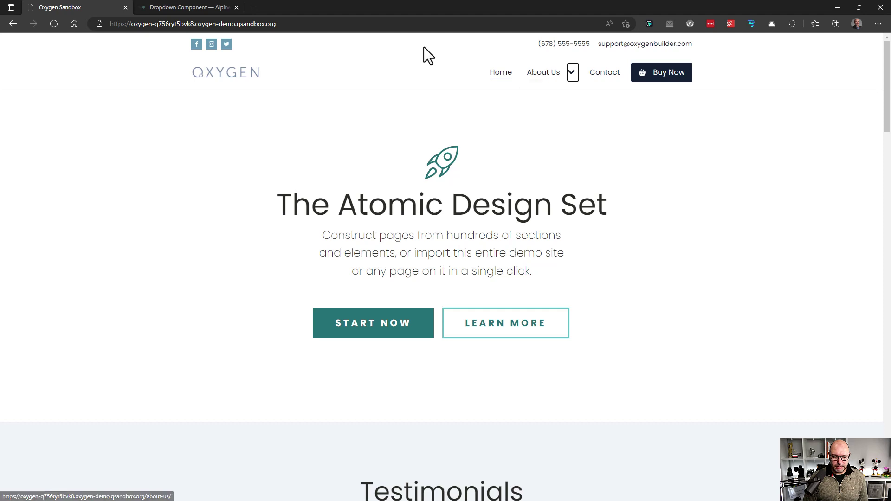
{"action": "key", "text": "Tab"}
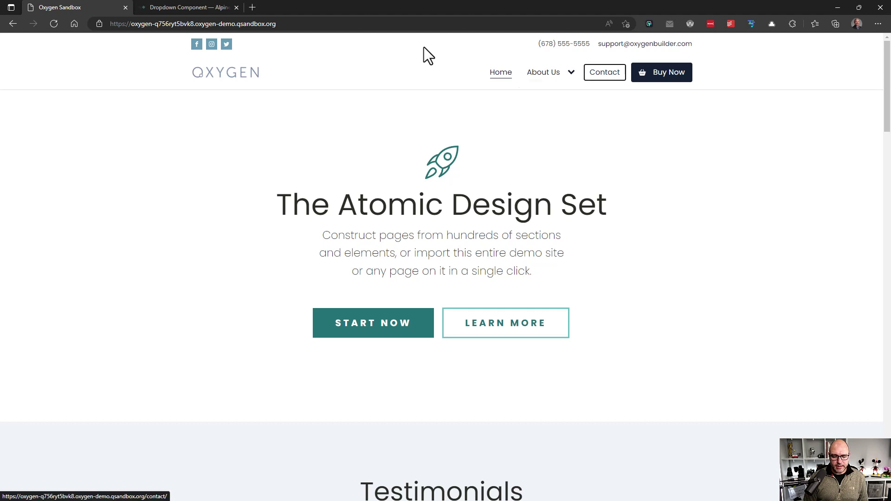
{"action": "key", "text": "Tab"}
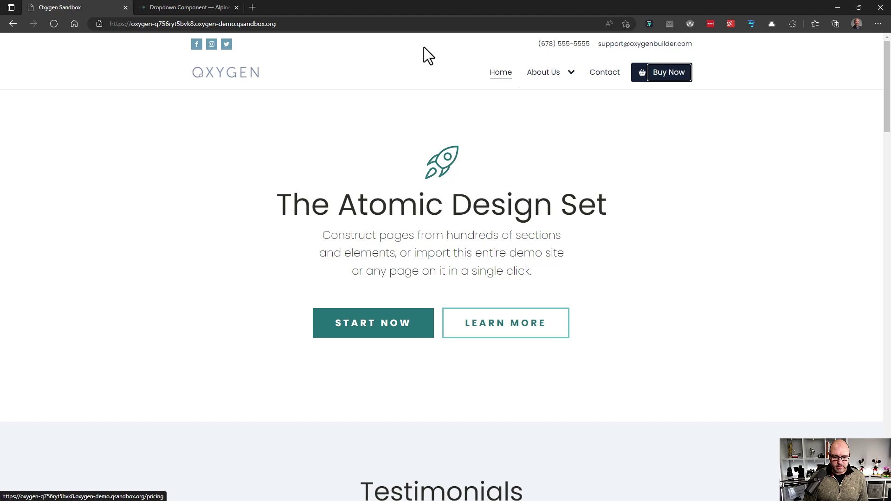
{"action": "key", "text": "Tab"}
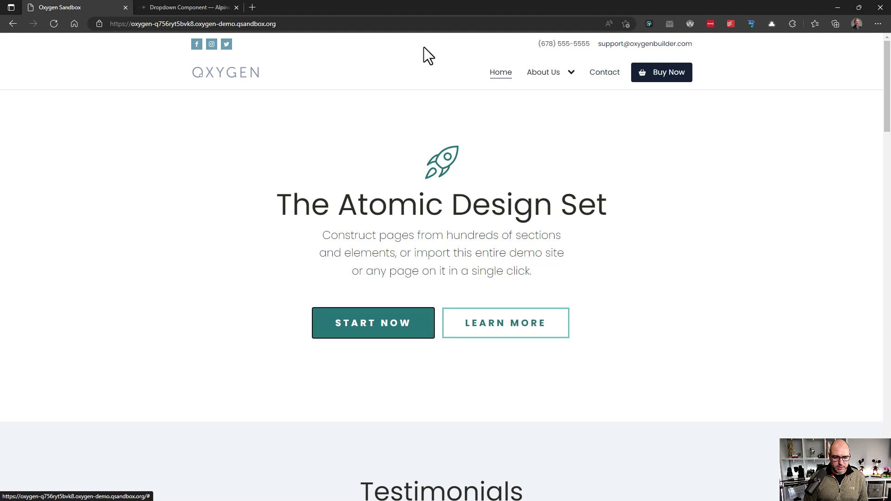
{"action": "key", "text": "shift+Tab"}
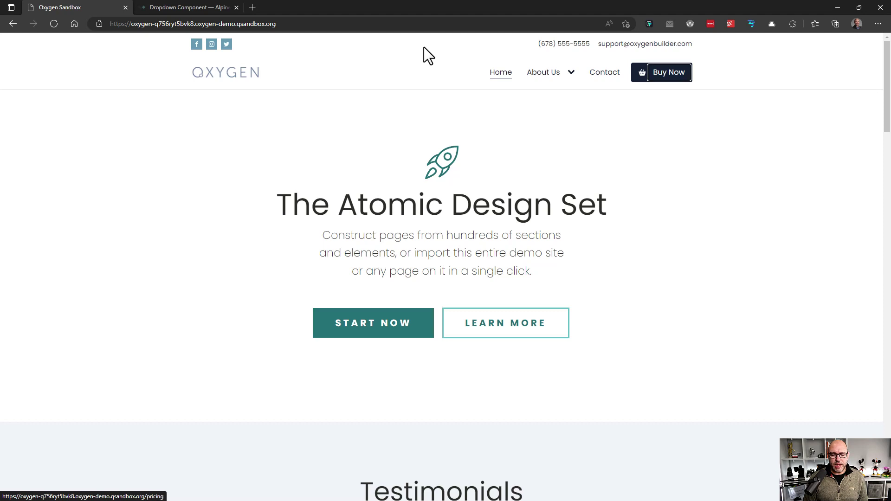
{"action": "key", "text": "shift+Tab"}
{"action": "key", "text": "shift+Tab"}
{"action": "key", "text": "shift+Tab"}
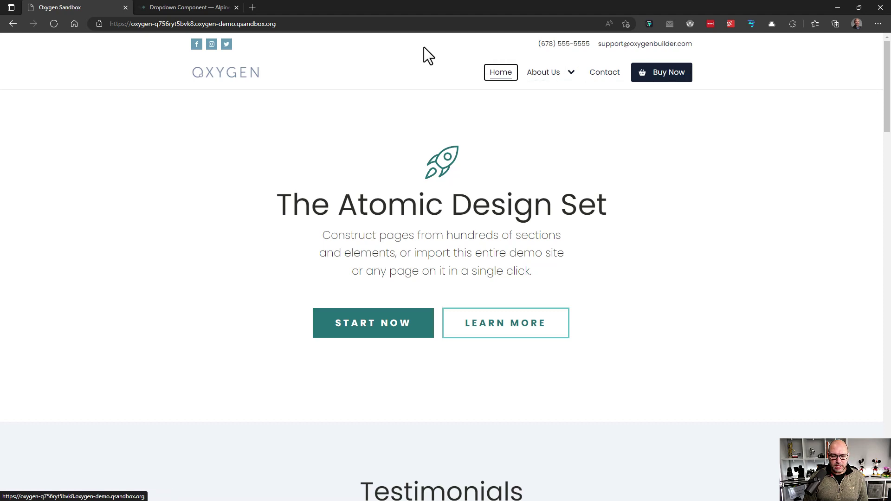
{"action": "key", "text": "Tab"}
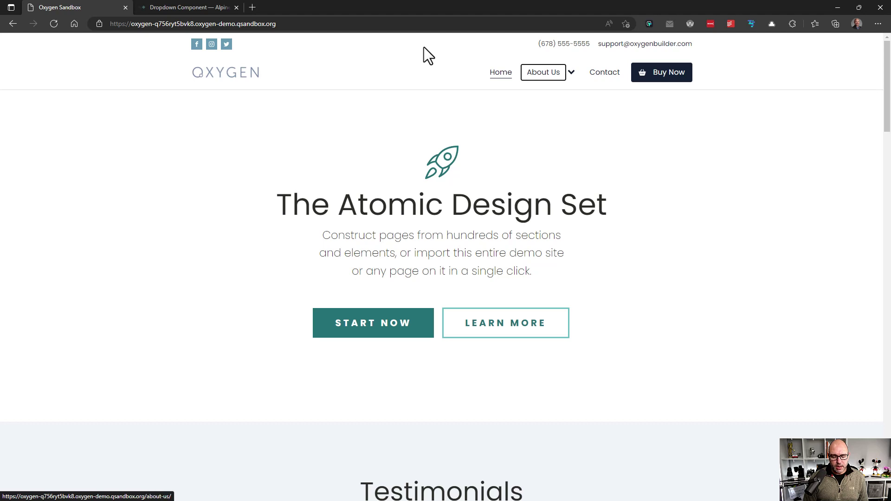
{"action": "key", "text": "Tab"}
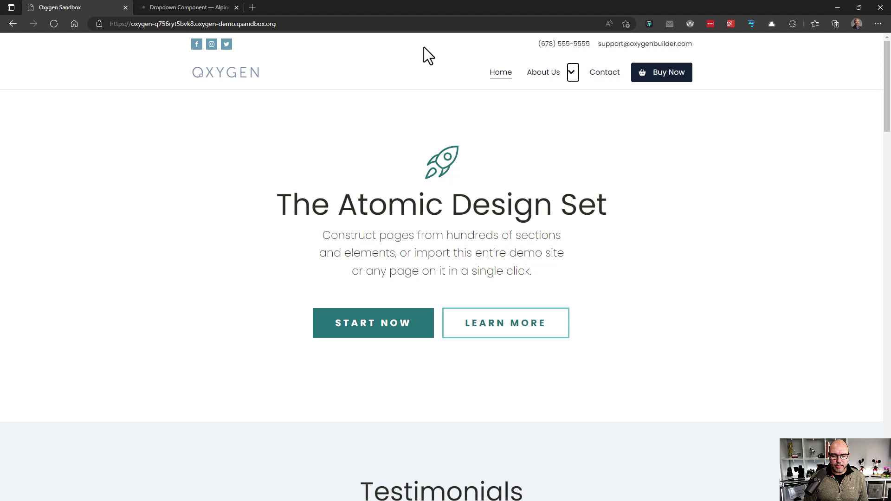
{"action": "key", "text": "Return"}
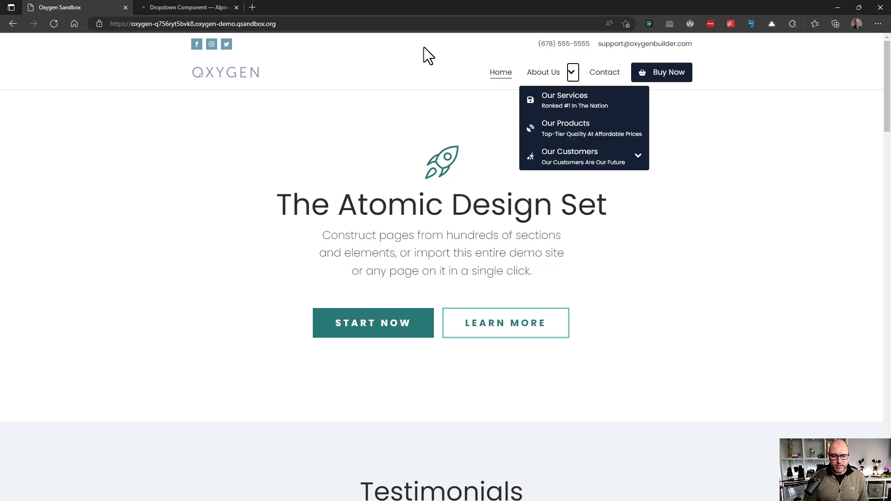
{"action": "key", "text": "Tab"}
{"action": "key", "text": "Tab"}
{"action": "key", "text": "Tab"}
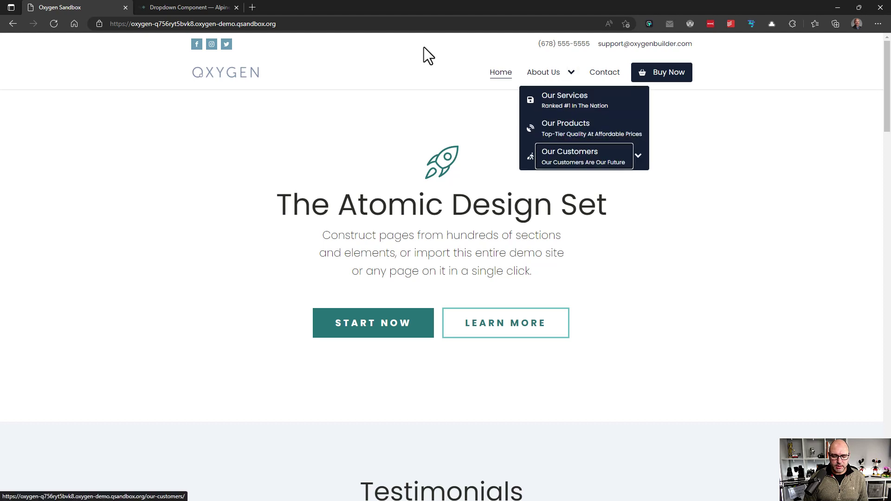
{"action": "key", "text": "Tab"}
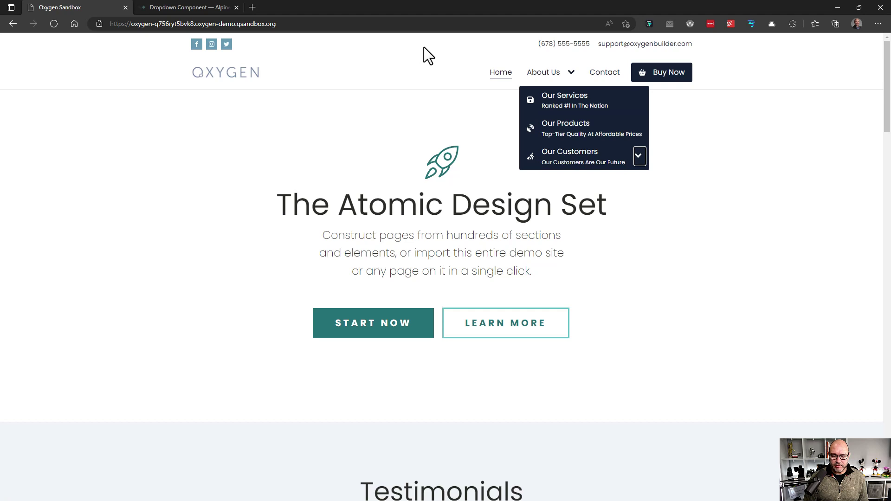
{"action": "key", "text": "Return"}
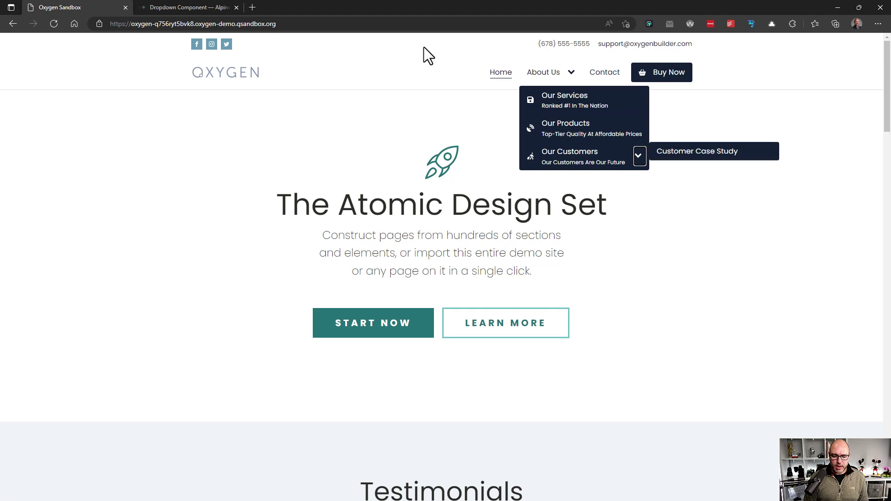
{"action": "key", "text": "Tab"}
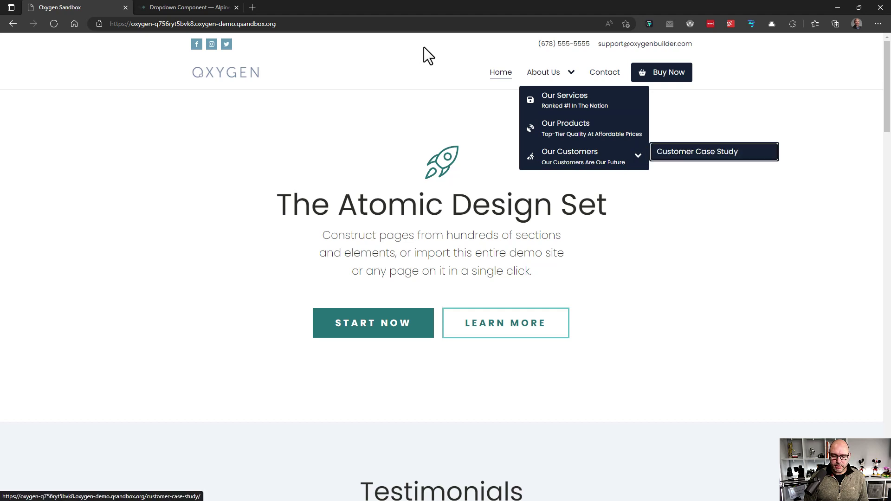
{"action": "key", "text": "Tab"}
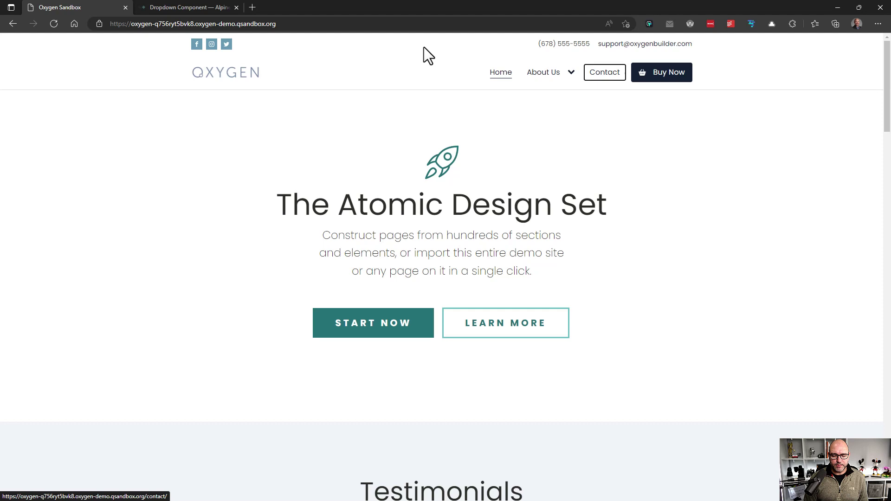
{"action": "key", "text": "shift+Tab"}
{"action": "key", "text": "Return"}
{"action": "key", "text": "Tab"}
{"action": "key", "text": "Tab"}
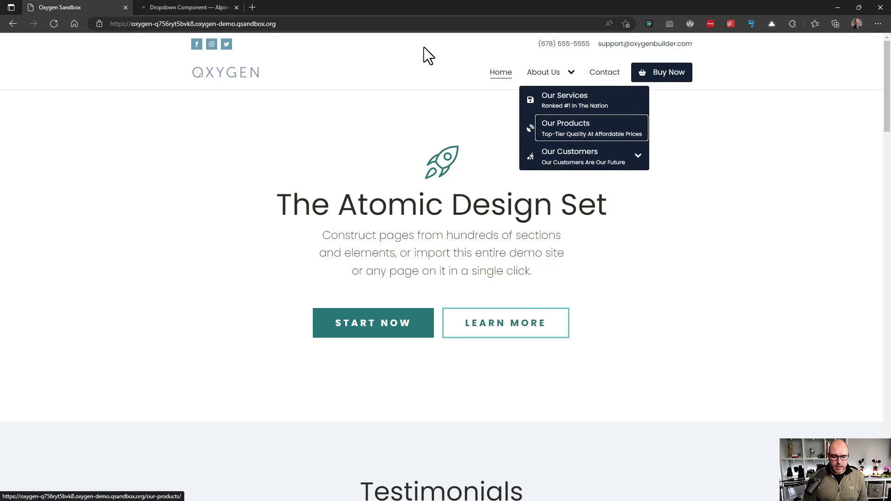
{"action": "key", "text": "shift+Tab"}
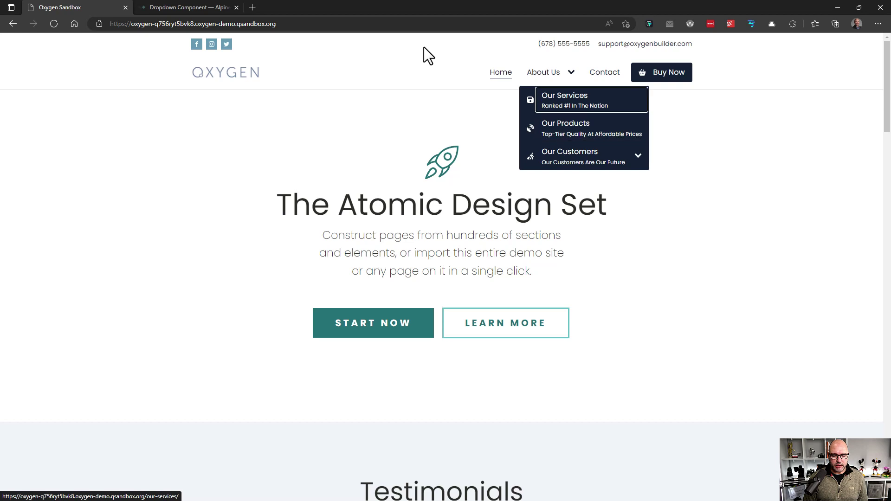
{"action": "key", "text": "shift+Tab"}
{"action": "key", "text": "shift+Tab"}
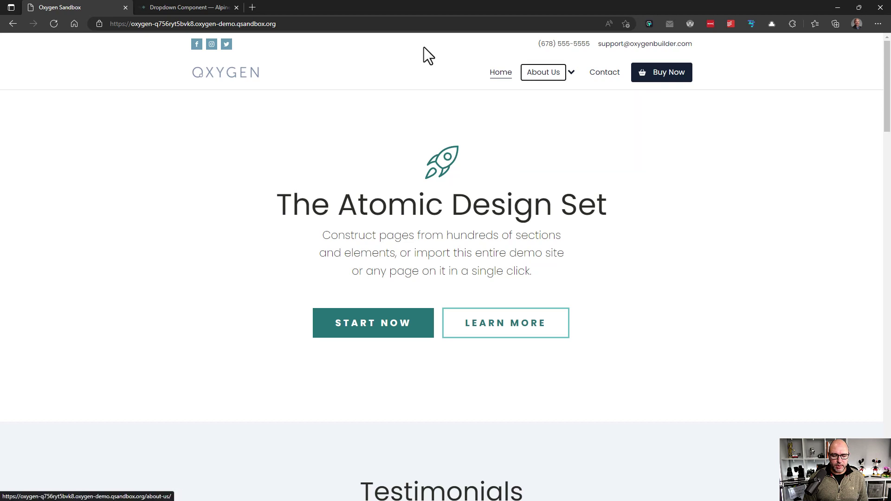
{"action": "key", "text": "Tab"}
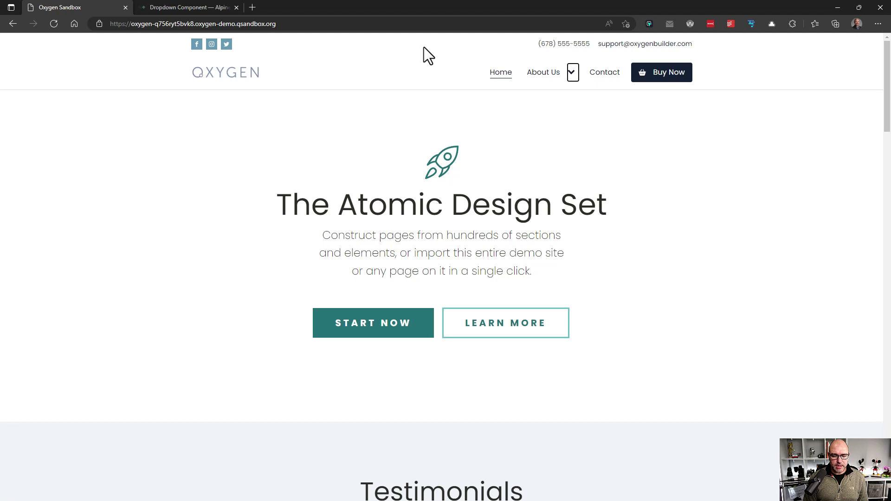
{"action": "key", "text": "Return"}
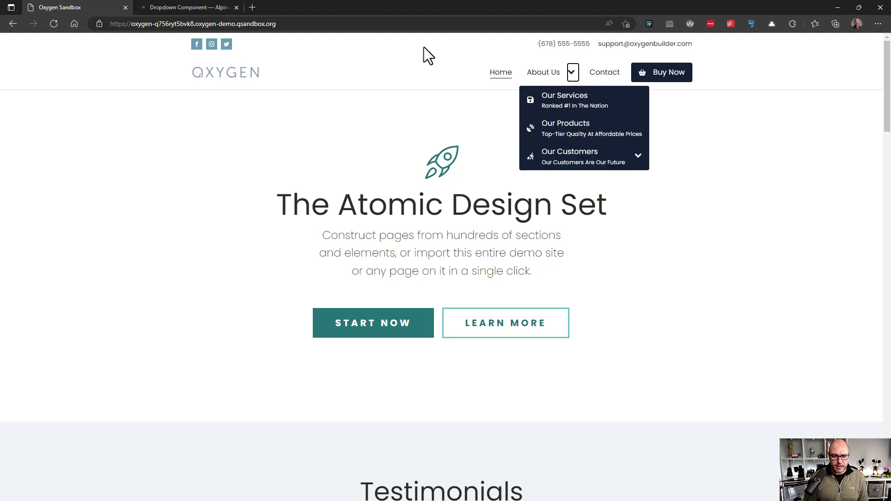
{"action": "key", "text": "Tab"}
{"action": "key", "text": "Tab"}
{"action": "key", "text": "Tab"}
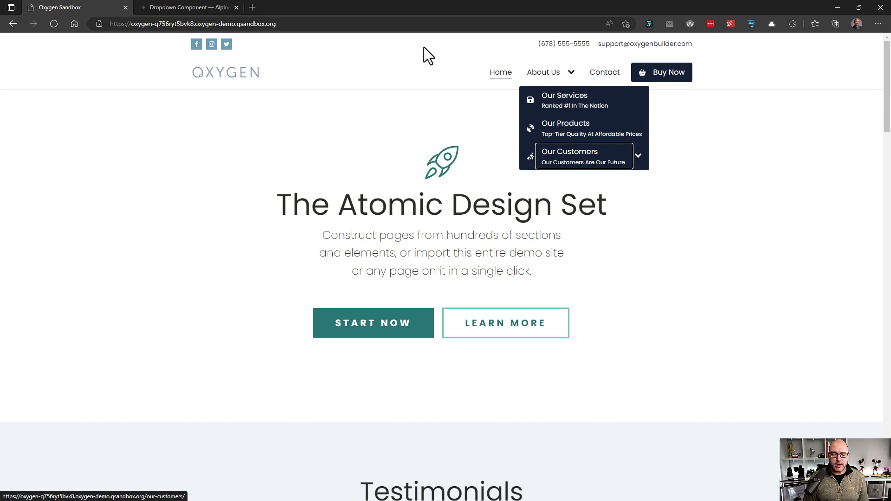
{"action": "key", "text": "Escape"}
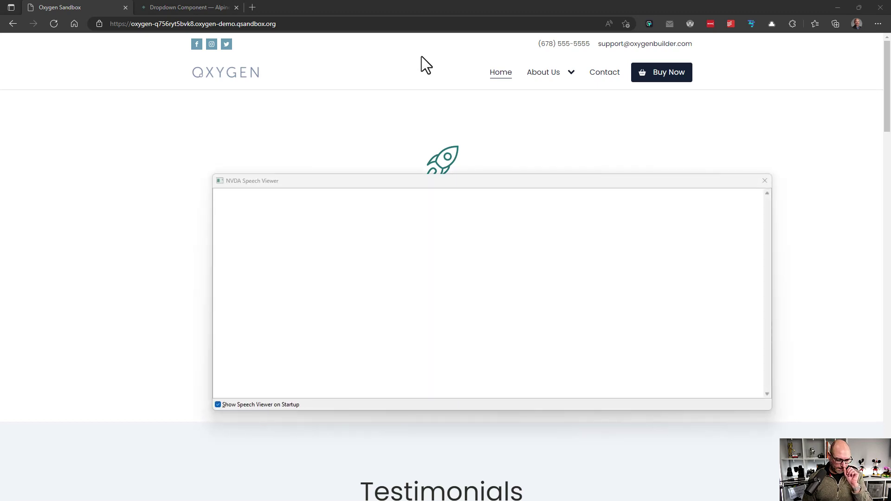
Step: Back in Edge, Tab through the header links Home, About Us, Contact and Buy Now
{"action": "scroll", "coordinate": [366, 219], "scroll_direction": "up", "scroll_amount": 5}
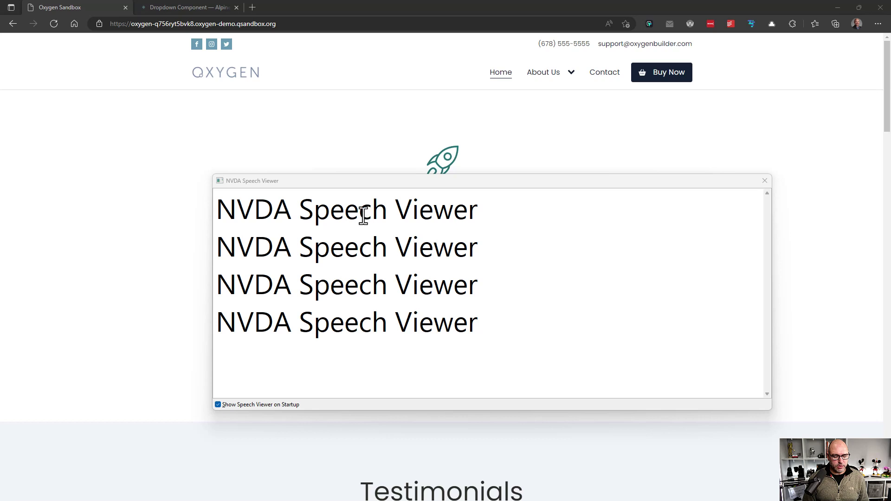
{"action": "key", "text": "alt+Tab"}
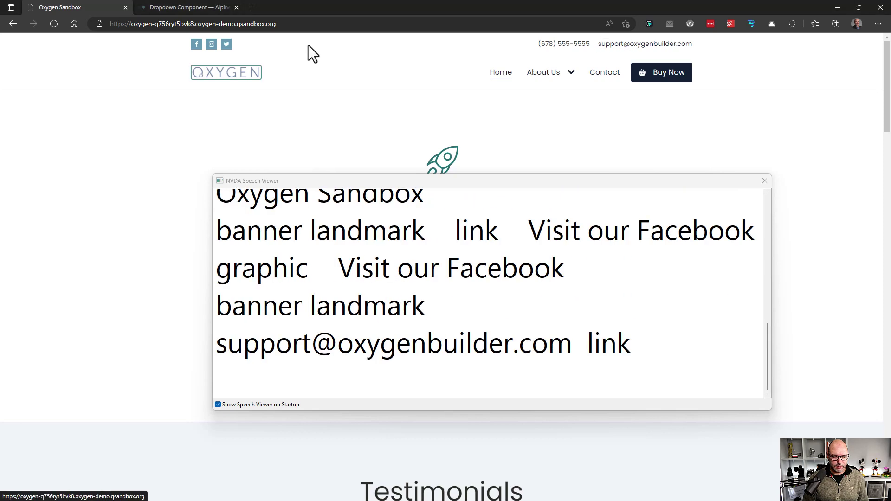
{"action": "key", "text": "Tab"}
{"action": "key", "text": "Tab"}
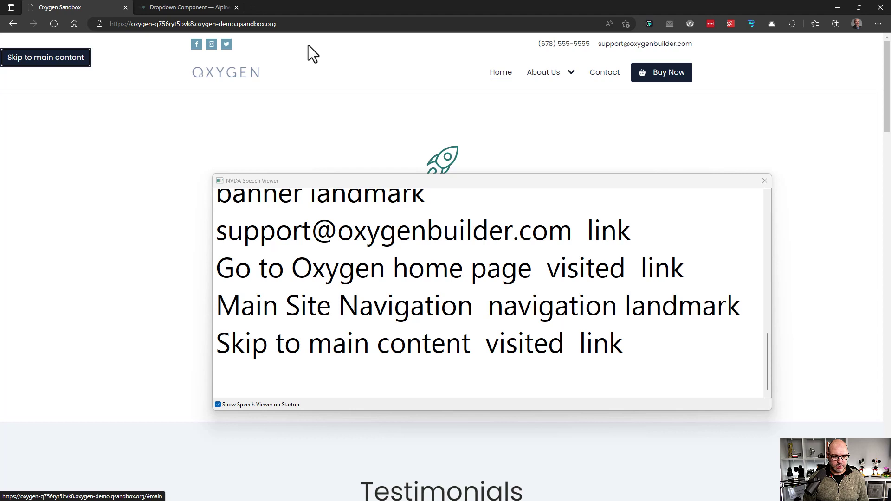
{"action": "key", "text": "Tab"}
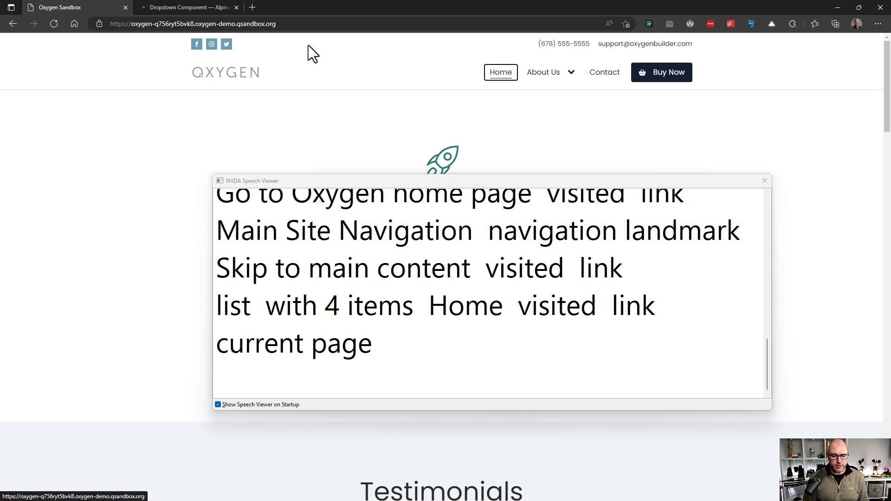
{"action": "key", "text": "Tab"}
{"action": "key", "text": "Tab"}
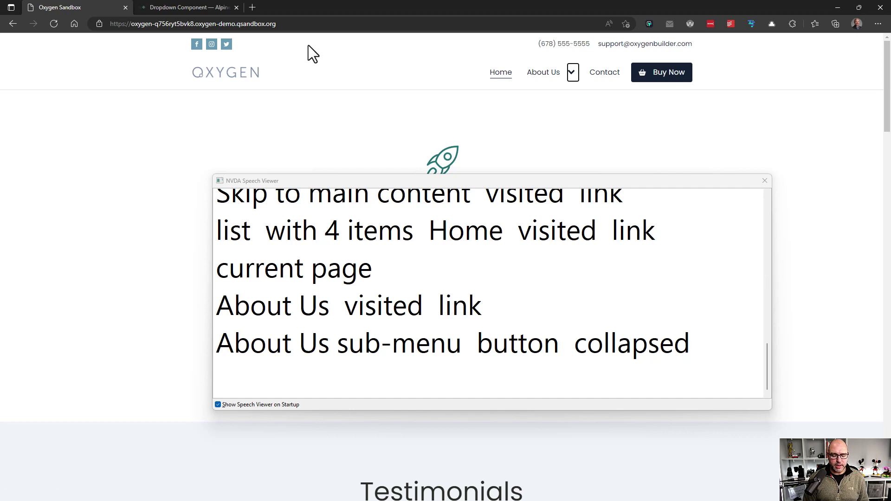
{"action": "key", "text": "Tab"}
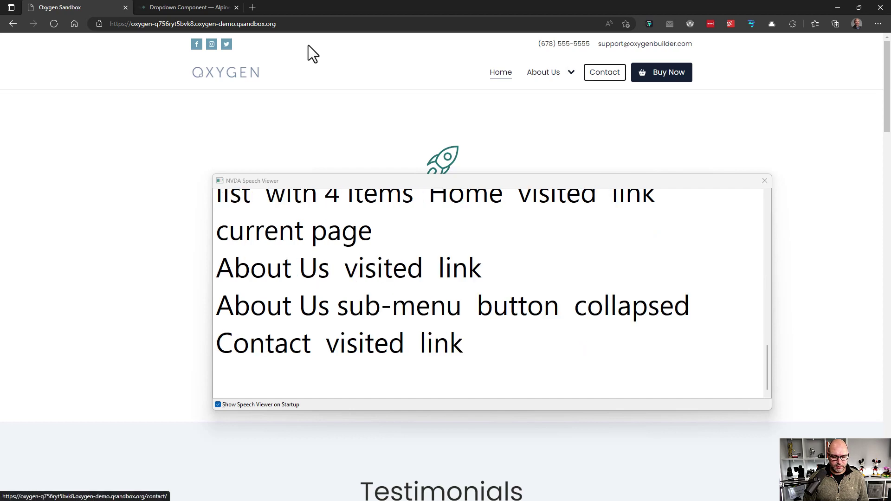
{"action": "key", "text": "Tab"}
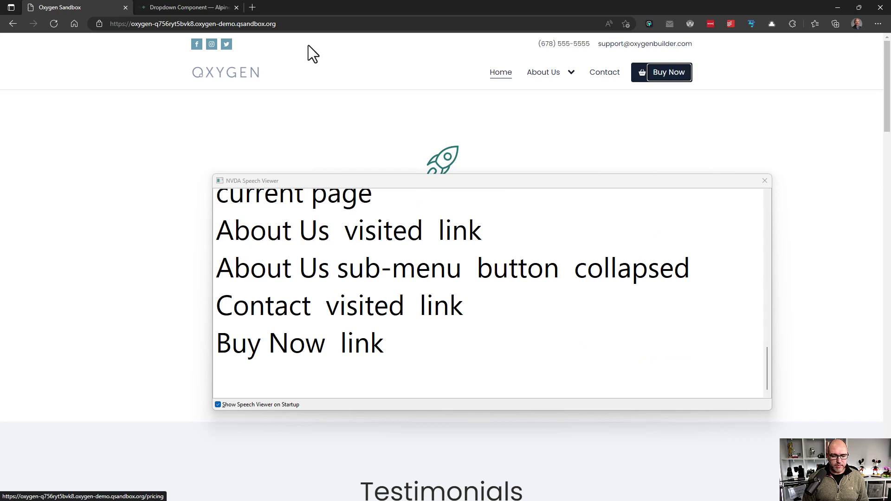
Step: Move focus back to the About Us chevron and expand its sub-menu
{"action": "key", "text": "shift+Tab"}
{"action": "key", "text": "shift+Tab"}
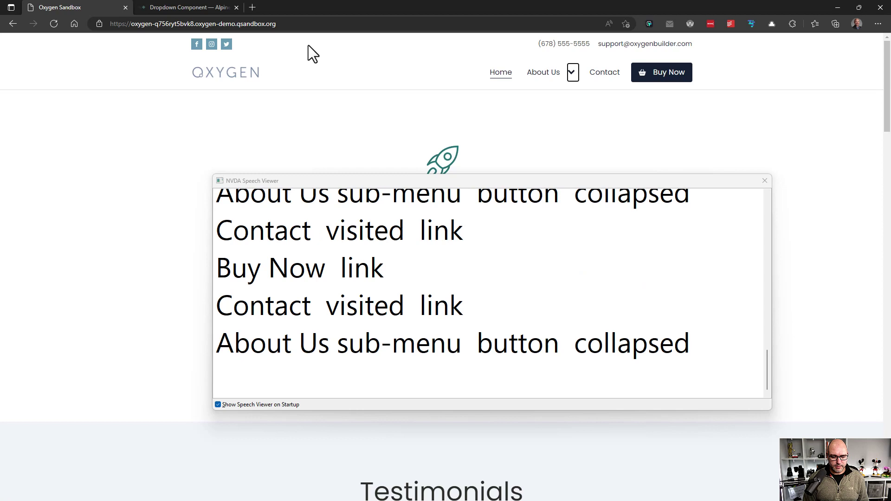
{"action": "key", "text": "Return"}
{"action": "key", "text": "Return"}
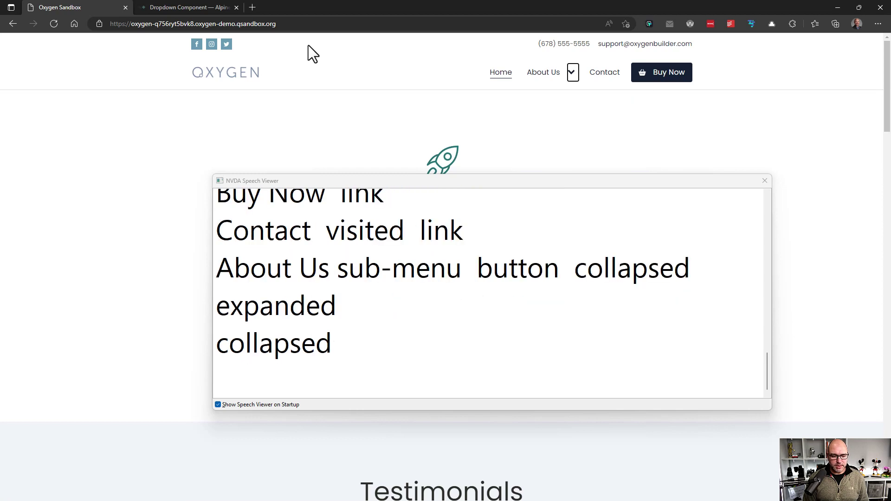
{"action": "key", "text": "Return"}
Step: Tab through Our Services, Our Products and Our Customers, expand it to Customer Case Study, then Escape
{"action": "key", "text": "Tab"}
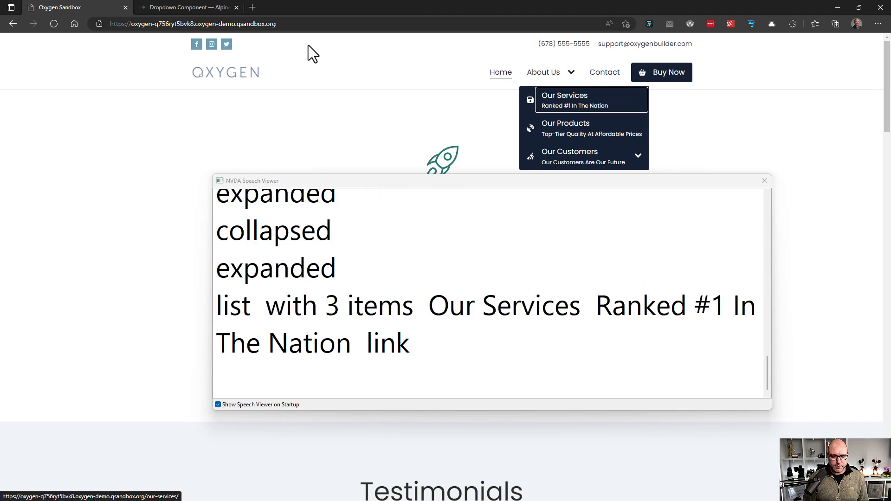
{"action": "key", "text": "Tab"}
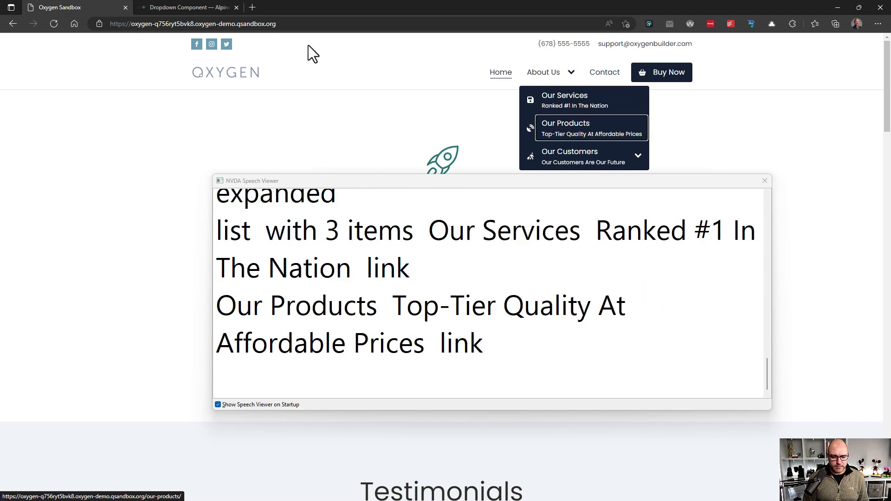
{"action": "key", "text": "Tab"}
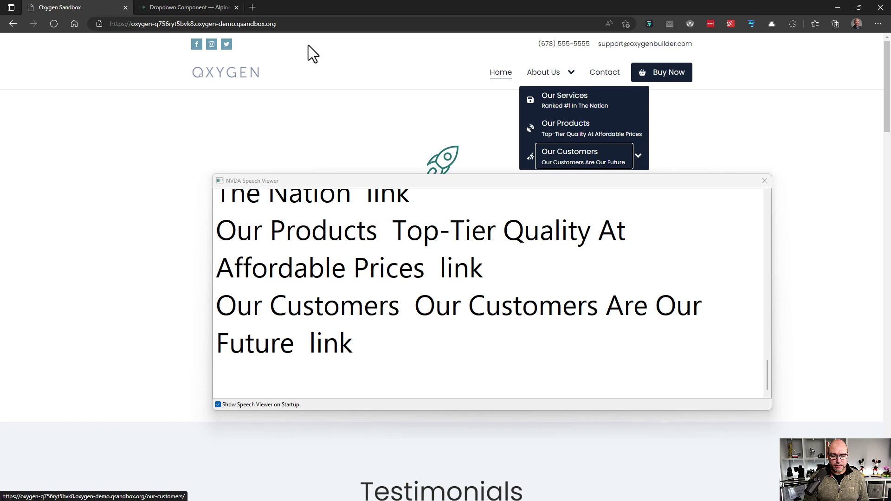
{"action": "key", "text": "Tab"}
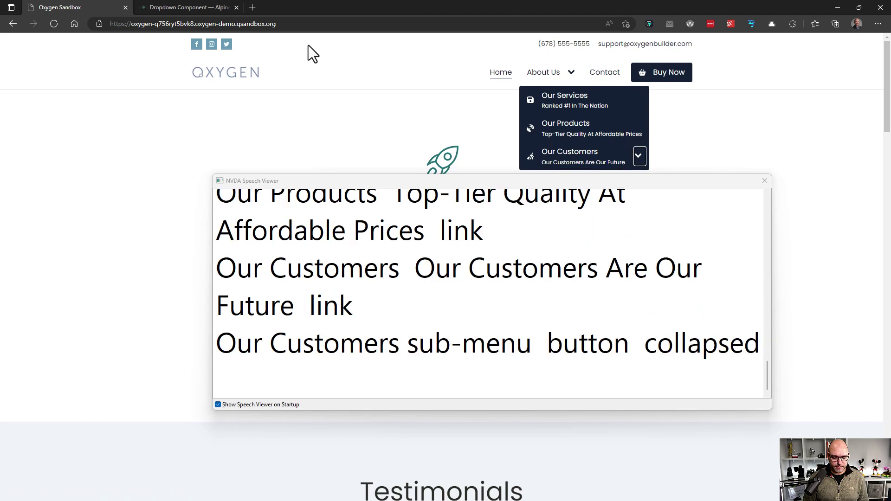
{"action": "key", "text": "Return"}
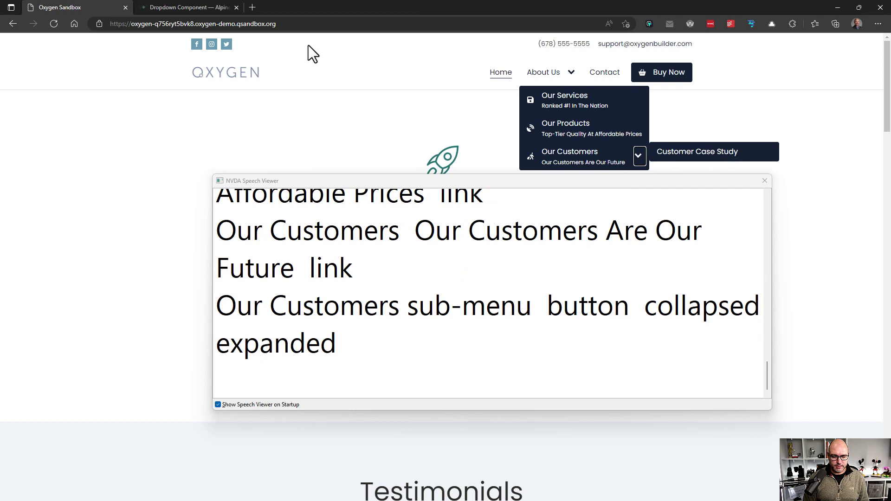
{"action": "key", "text": "Tab"}
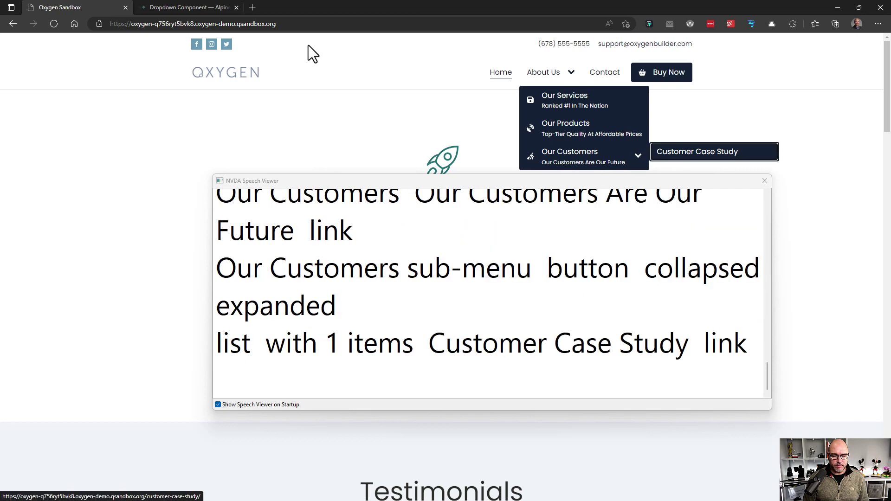
{"action": "key", "text": "Escape"}
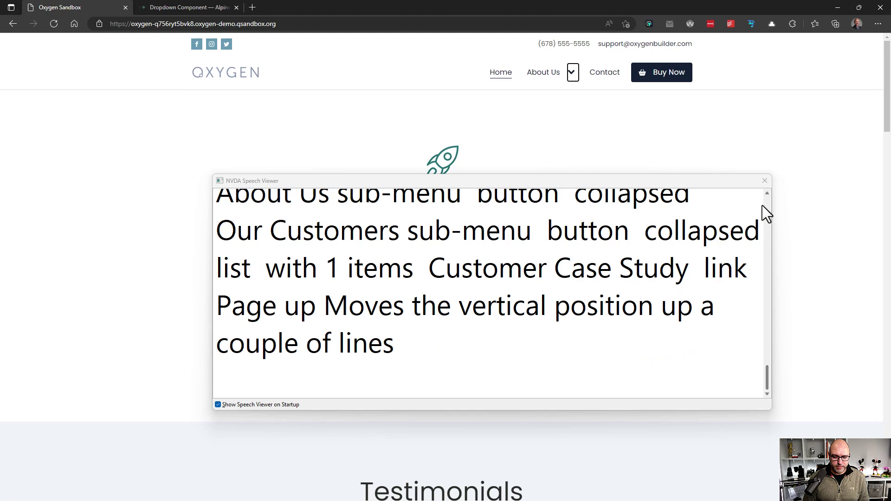
Step: Close the speech viewer and emulate an 886 px wide viewport in DevTools' device toolbar
{"action": "left_click", "coordinate": [752, 175]}
{"action": "left_click", "coordinate": [765, 181]}
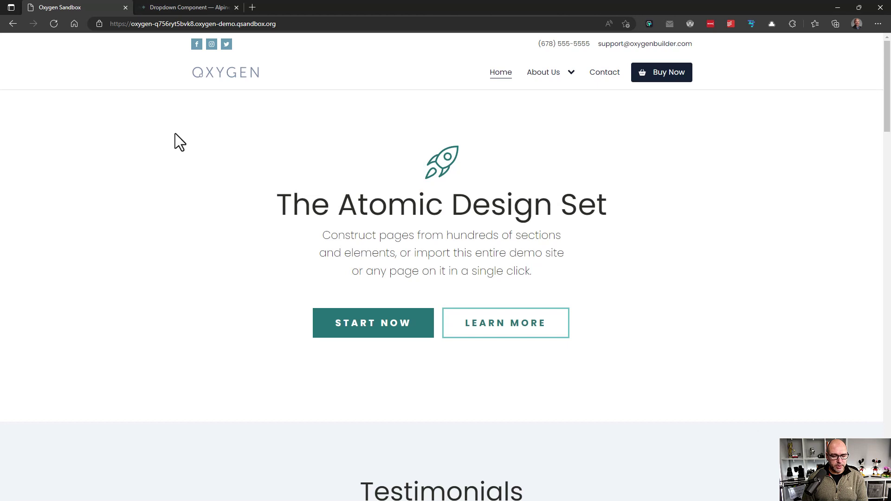
{"action": "key", "text": "F12"}
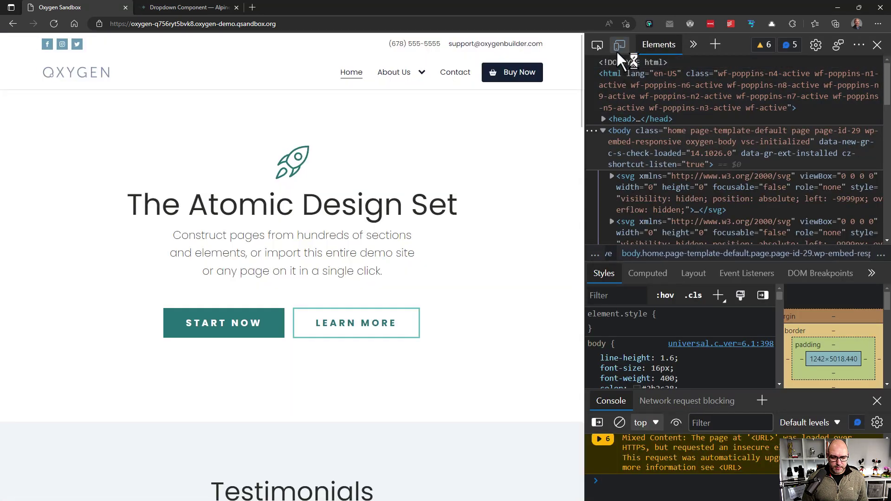
{"action": "left_click", "coordinate": [619, 45]}
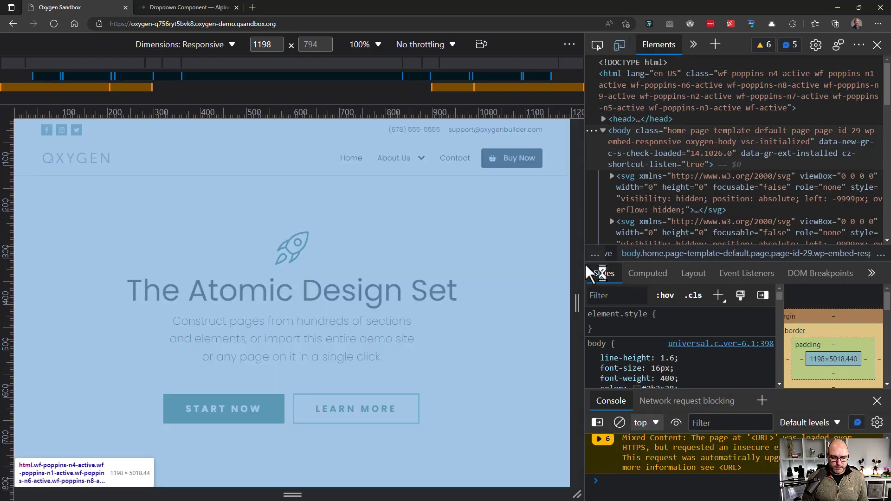
{"action": "left_click_drag", "start_coordinate": [574, 311], "coordinate": [505, 303]}
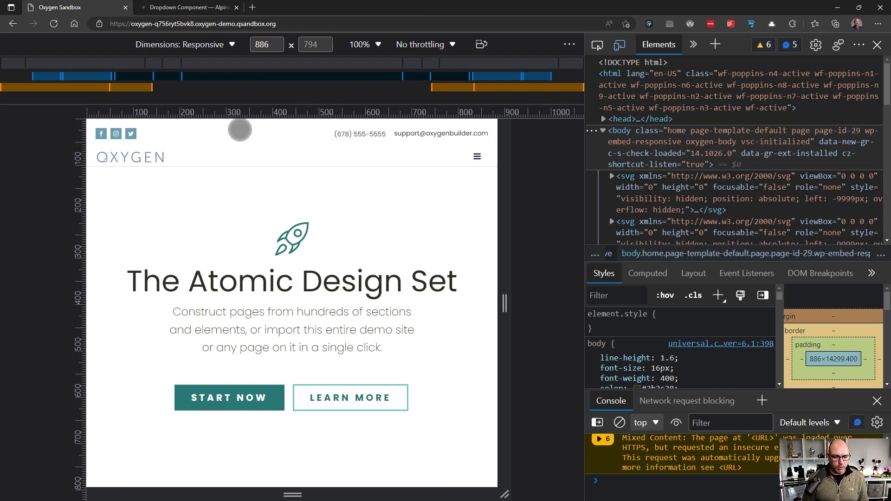
Step: Open the mobile menu, expand About Us and Our Customers, then close the menu
{"action": "key", "text": "Tab"}
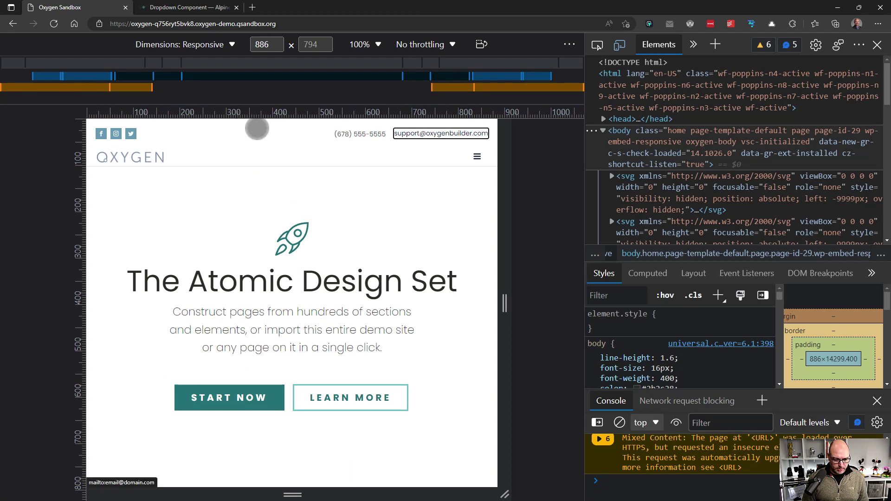
{"action": "left_click", "coordinate": [457, 200]}
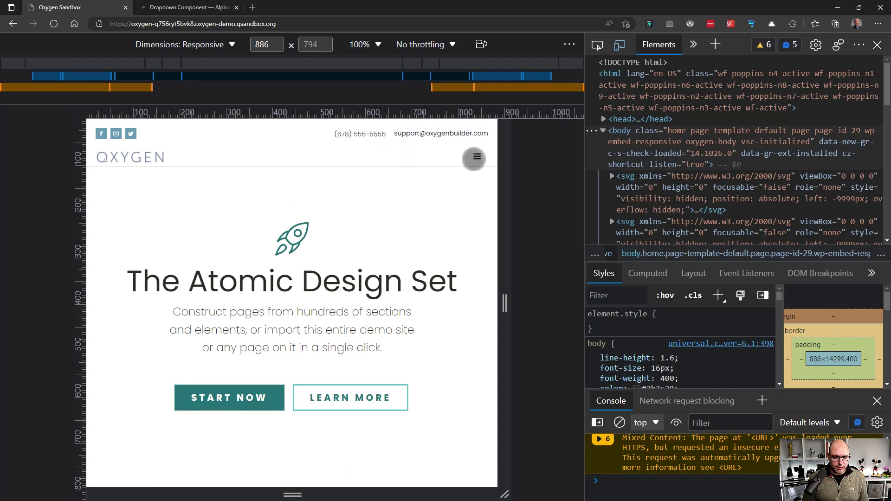
{"action": "left_click", "coordinate": [476, 157]}
{"action": "left_click", "coordinate": [211, 203]}
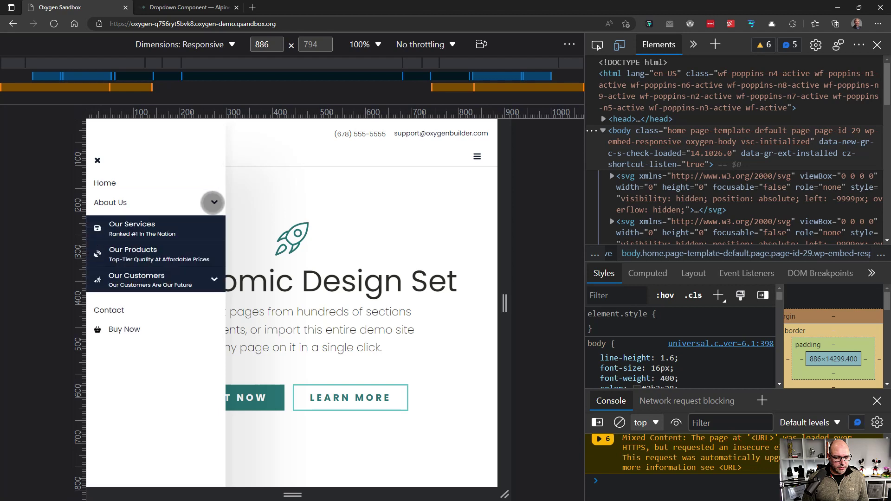
{"action": "left_click", "coordinate": [213, 289]}
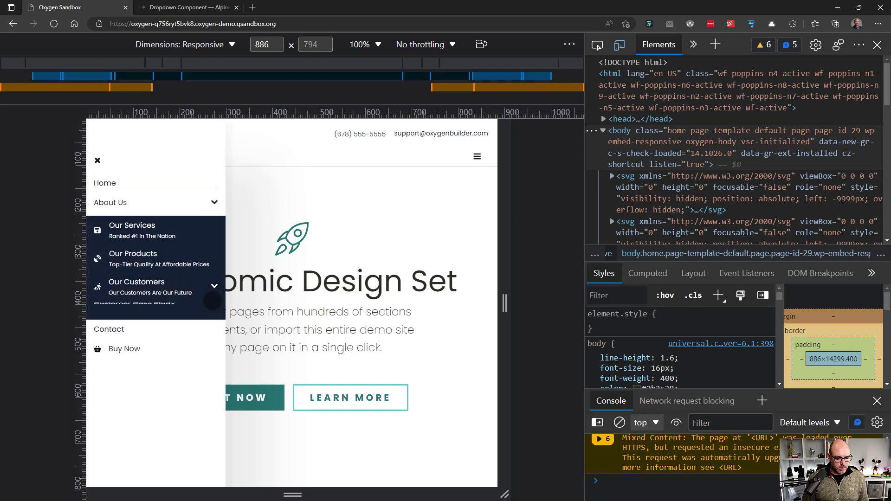
{"action": "left_click", "coordinate": [172, 410]}
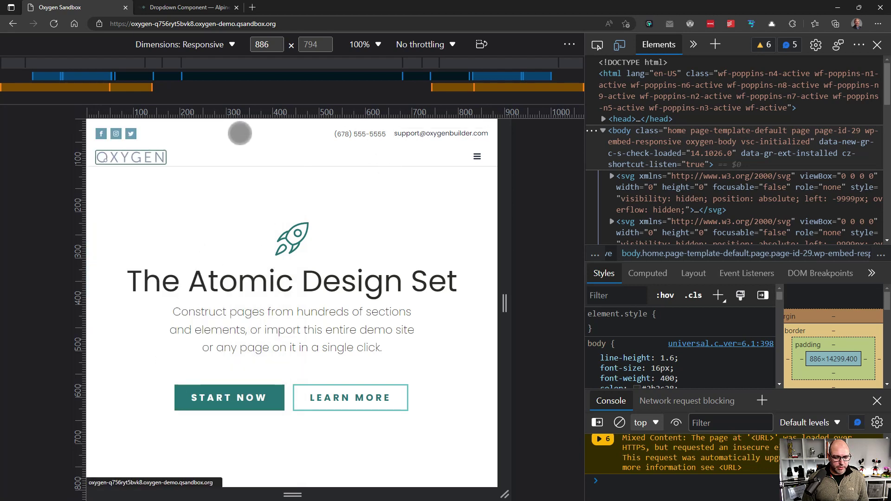
{"action": "left_click", "coordinate": [477, 157]}
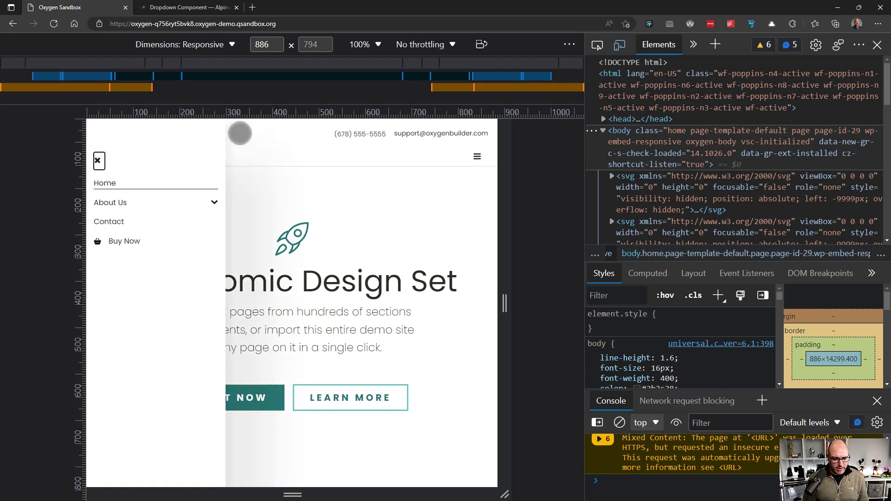
{"action": "left_click", "coordinate": [240, 133]}
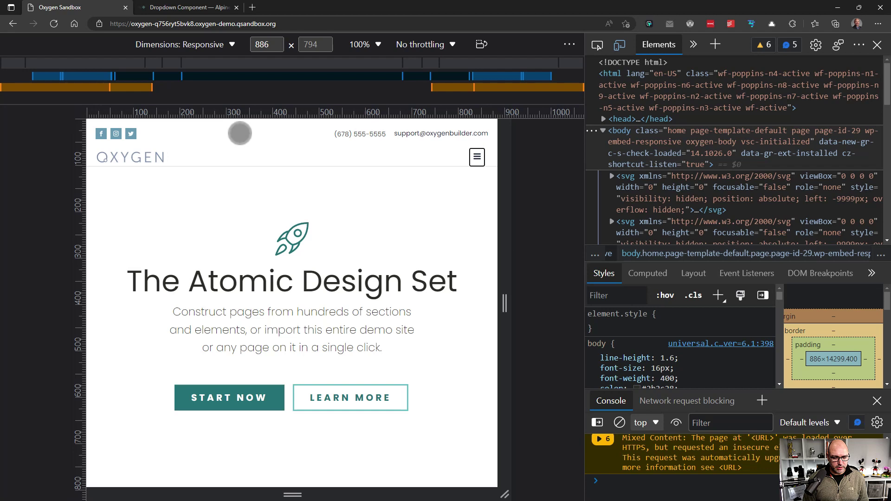
{"action": "key", "text": "Return"}
{"action": "key", "text": "Tab"}
{"action": "key", "text": "Tab"}
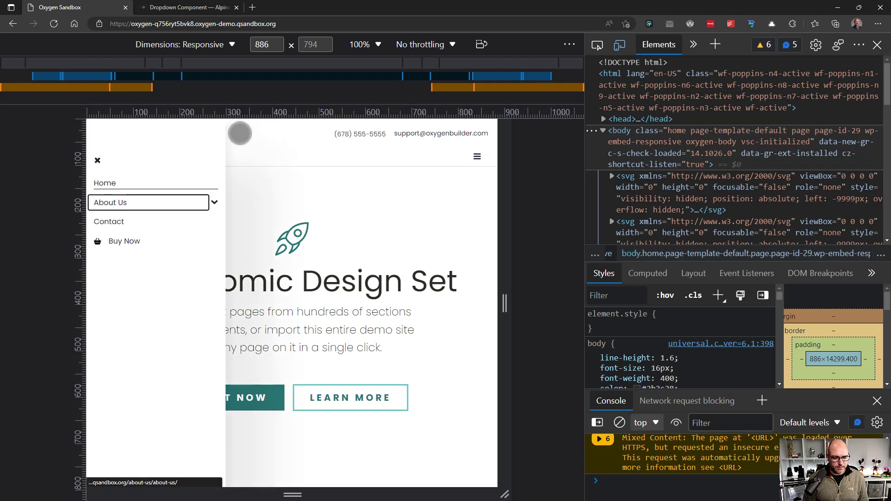
{"action": "key", "text": "Tab"}
{"action": "key", "text": "Return"}
{"action": "key", "text": "Tab"}
{"action": "key", "text": "Tab"}
{"action": "key", "text": "Tab"}
{"action": "key", "text": "Tab"}
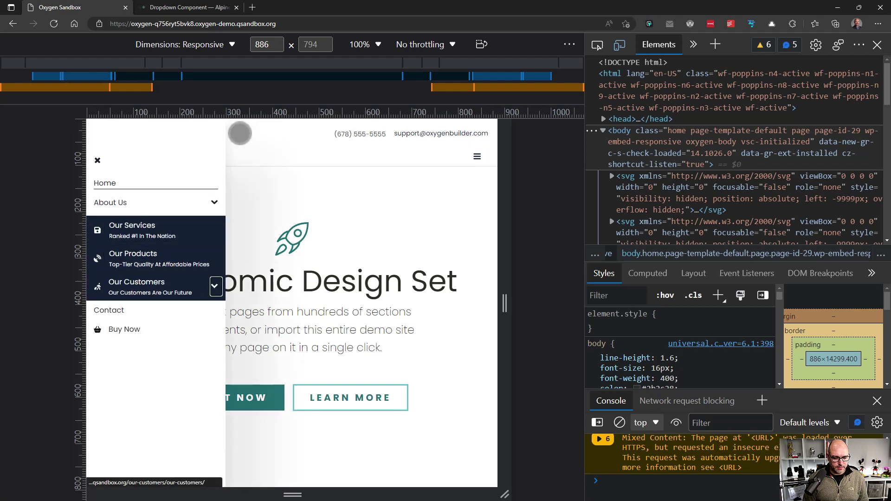
{"action": "key", "text": "Return"}
{"action": "key", "text": "Tab"}
{"action": "key", "text": "Tab"}
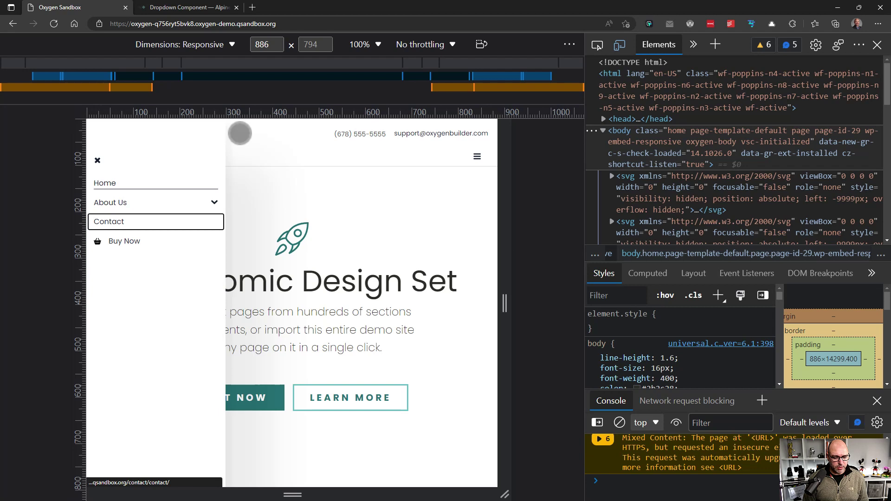
{"action": "key", "text": "Escape"}
{"action": "key", "text": "Return"}
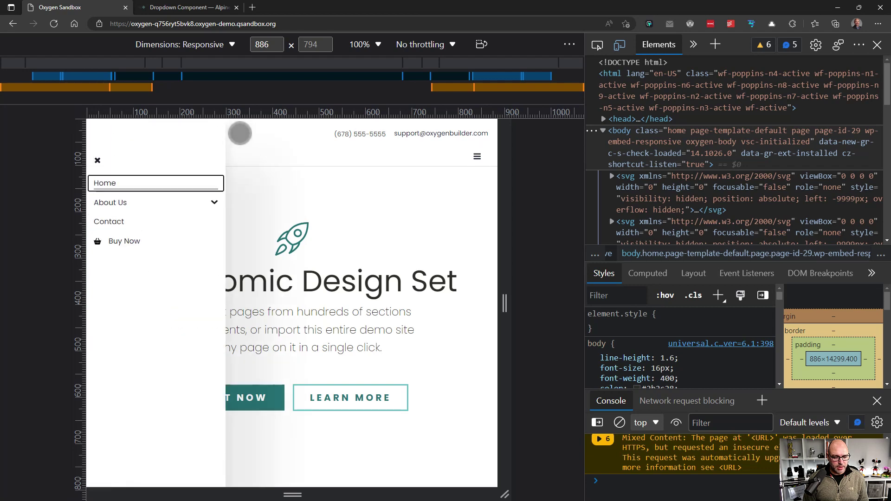
{"action": "key", "text": "Tab"}
{"action": "key", "text": "Tab"}
{"action": "key", "text": "Return"}
{"action": "key", "text": "Tab"}
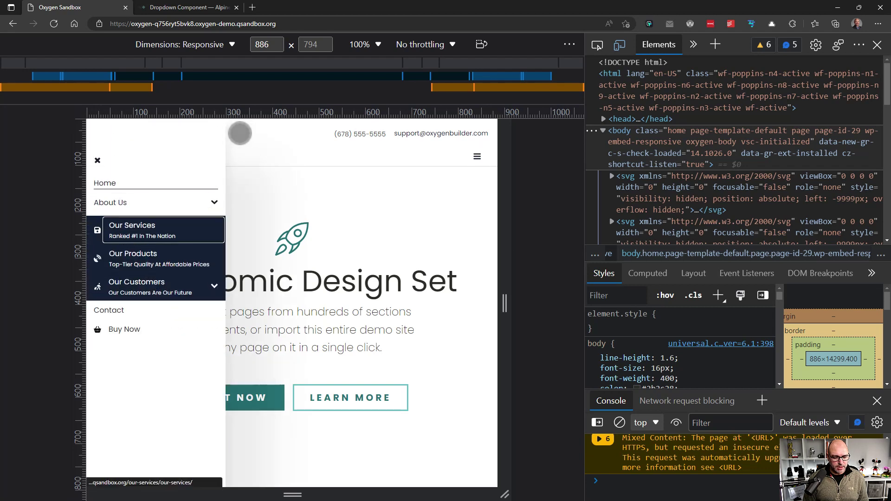
{"action": "key", "text": "Tab"}
{"action": "key", "text": "Tab"}
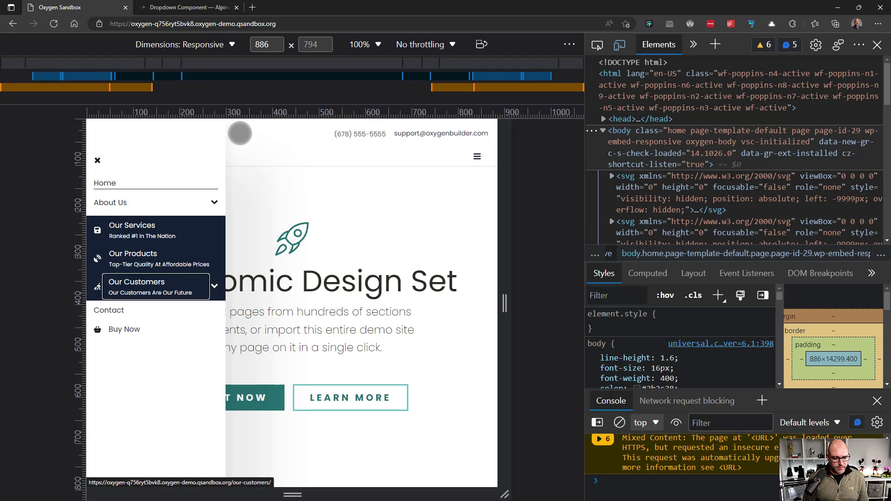
{"action": "key", "text": "Tab"}
{"action": "key", "text": "Return"}
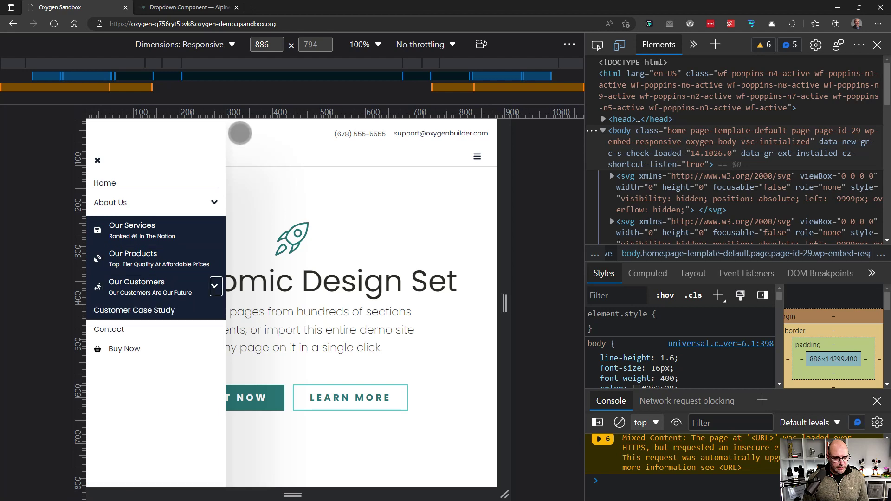
{"action": "key", "text": "Escape"}
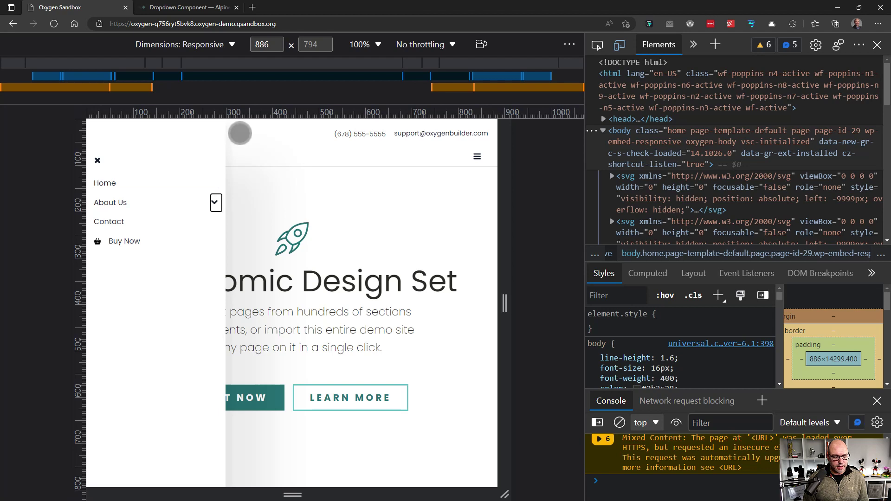
{"action": "key", "text": "Escape"}
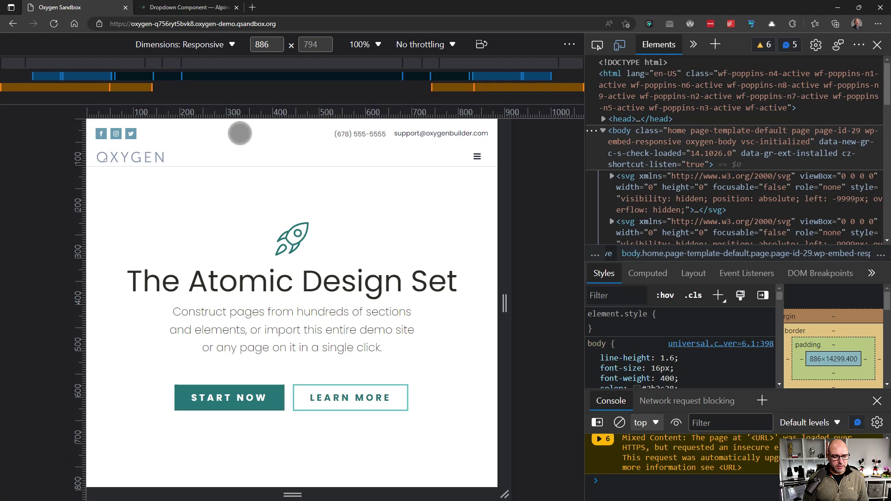
Step: Widen the preview to 1198 px and inspect the Home link's markup
{"action": "left_click_drag", "start_coordinate": [505, 309], "coordinate": [576, 260]}
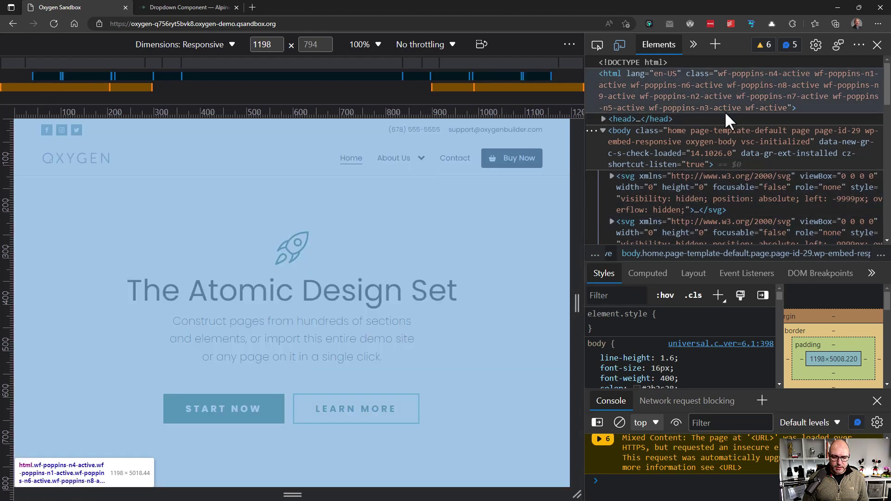
{"action": "scroll", "coordinate": [724, 139], "scroll_direction": "down", "scroll_amount": 3}
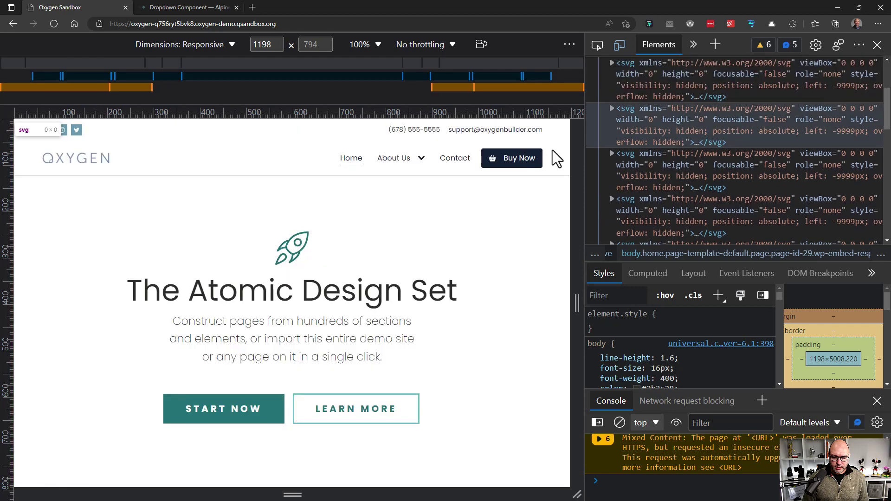
{"action": "right_click", "coordinate": [352, 160]}
{"action": "left_click", "coordinate": [408, 491]}
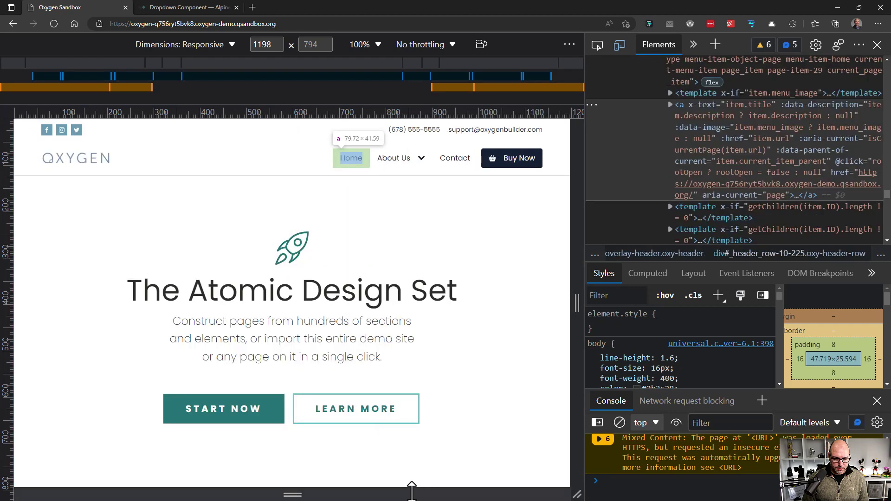
Step: Select the site navigation nav element and its mobile menu open button in Elements
{"action": "scroll", "coordinate": [708, 138], "scroll_direction": "up", "scroll_amount": 8}
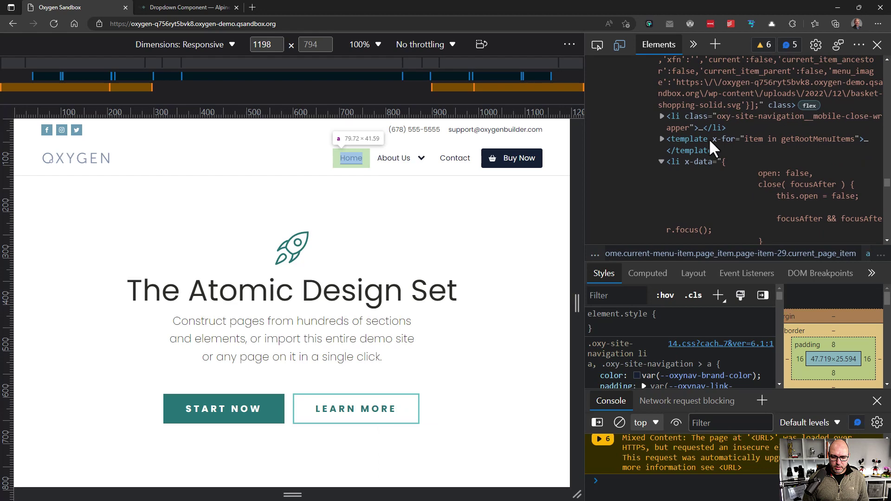
{"action": "scroll", "coordinate": [708, 138], "scroll_direction": "up", "scroll_amount": 15}
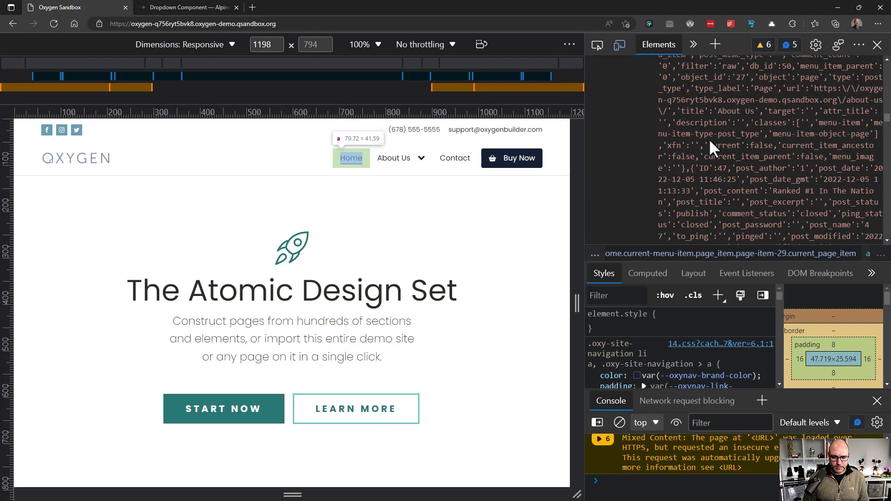
{"action": "scroll", "coordinate": [705, 133], "scroll_direction": "up", "scroll_amount": 2}
{"action": "scroll", "coordinate": [677, 159], "scroll_direction": "down", "scroll_amount": 5}
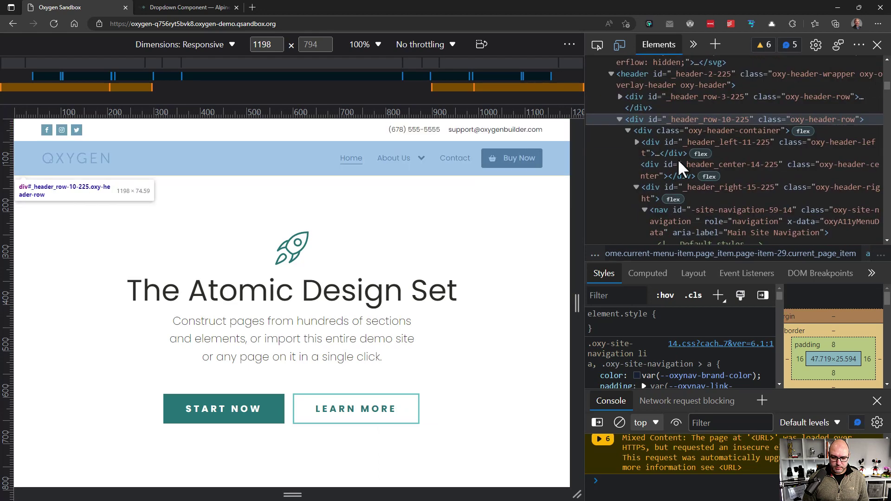
{"action": "left_click", "coordinate": [742, 157]}
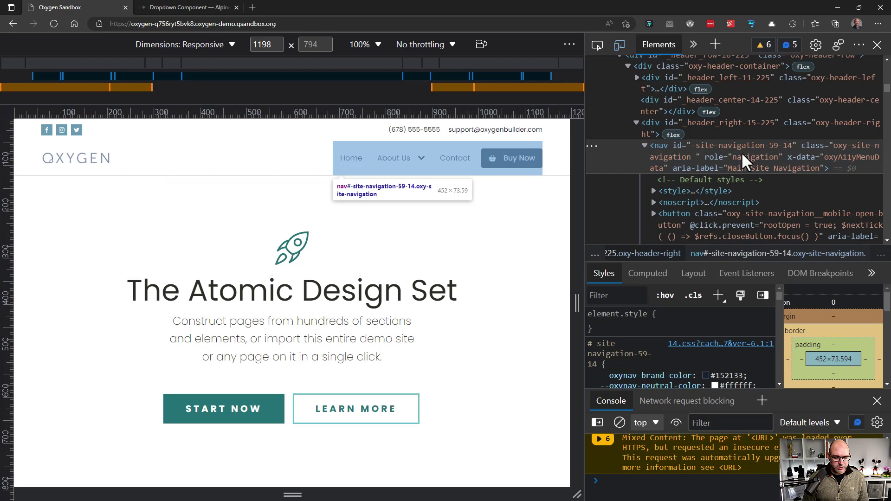
{"action": "scroll", "coordinate": [741, 151], "scroll_direction": "down", "scroll_amount": 1}
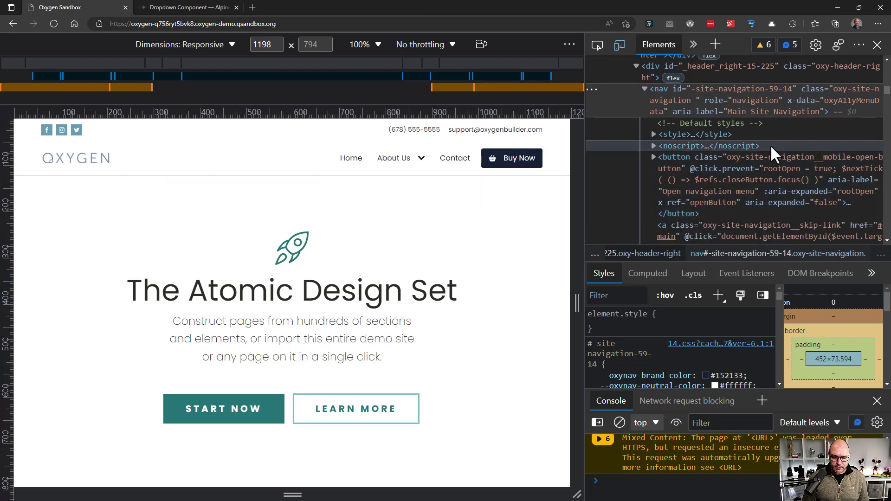
{"action": "left_click", "coordinate": [715, 162]}
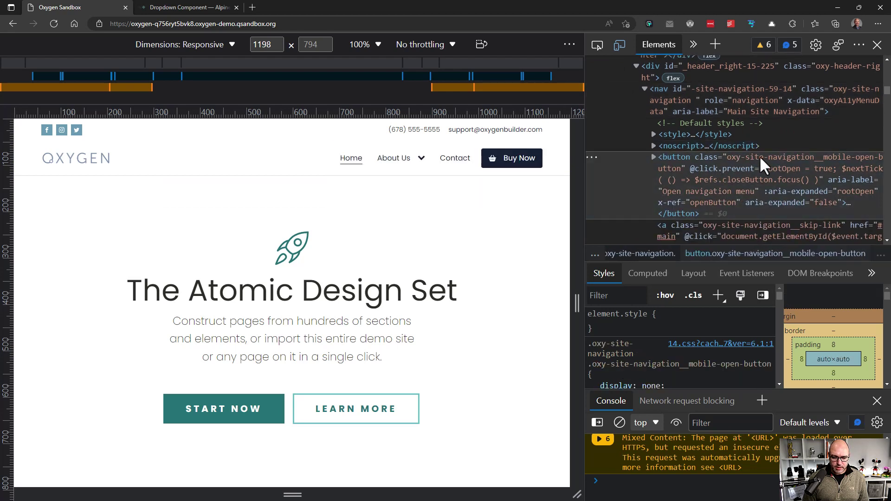
Step: Select the skip-to-main-content link and then the navigation's menu list ul
{"action": "scroll", "coordinate": [766, 168], "scroll_direction": "down", "scroll_amount": 1}
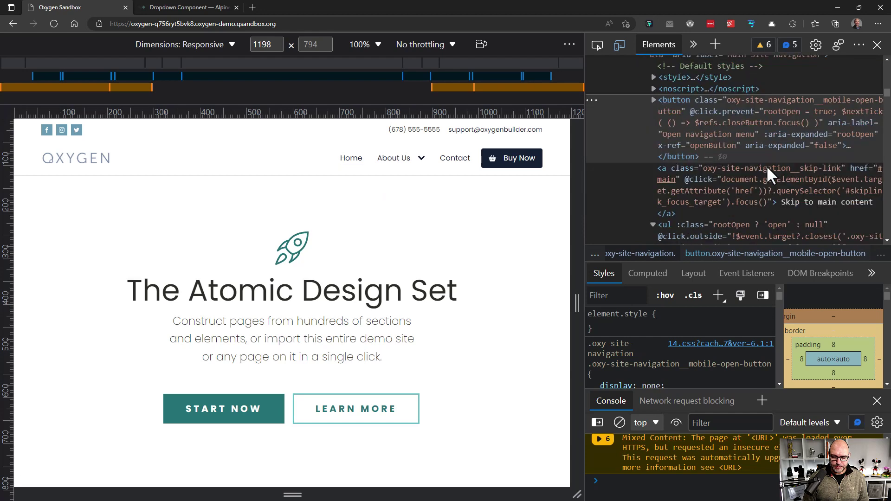
{"action": "scroll", "coordinate": [753, 142], "scroll_direction": "down", "scroll_amount": 1}
{"action": "left_click", "coordinate": [742, 145]}
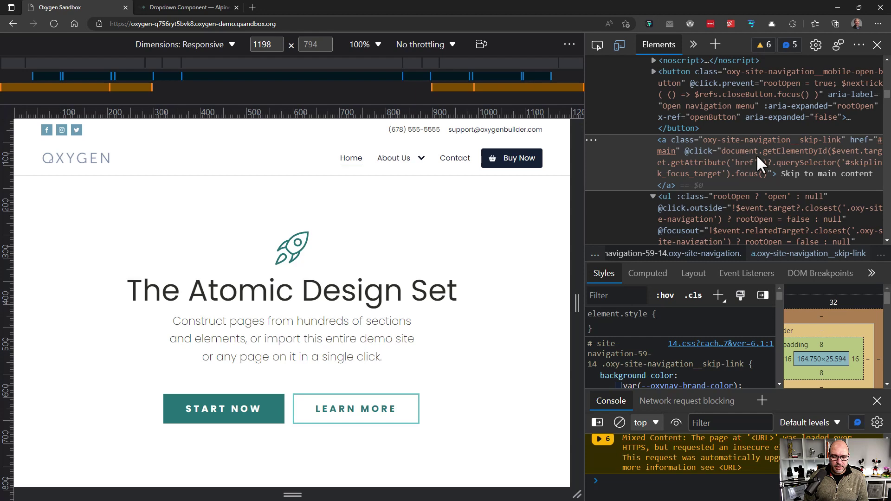
{"action": "scroll", "coordinate": [757, 158], "scroll_direction": "down", "scroll_amount": 1}
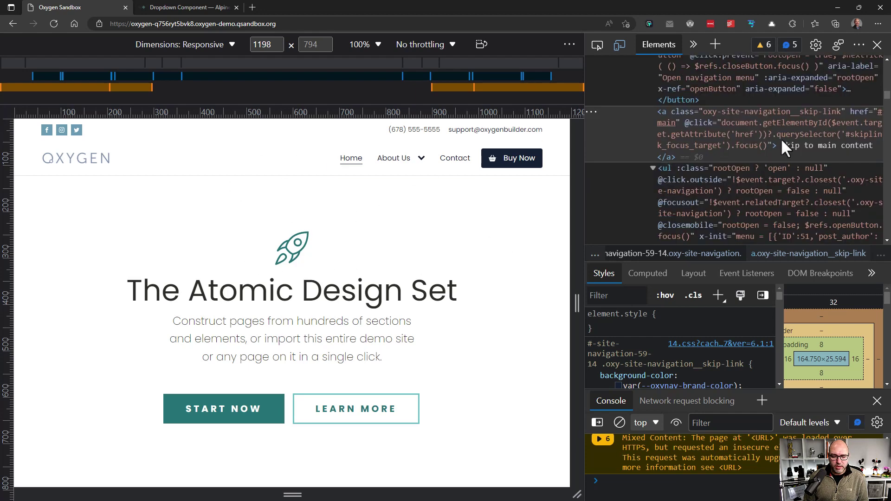
{"action": "scroll", "coordinate": [760, 132], "scroll_direction": "down", "scroll_amount": 2}
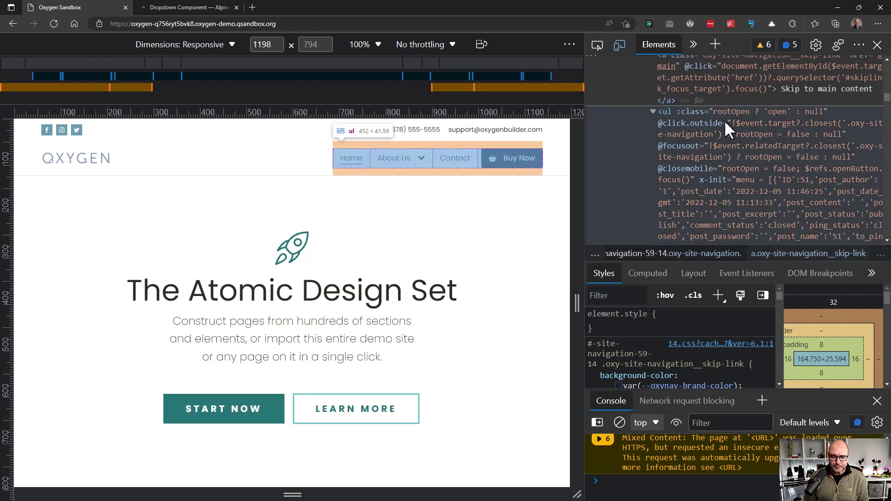
{"action": "left_click", "coordinate": [762, 127]}
{"action": "scroll", "coordinate": [762, 127], "scroll_direction": "down", "scroll_amount": 2}
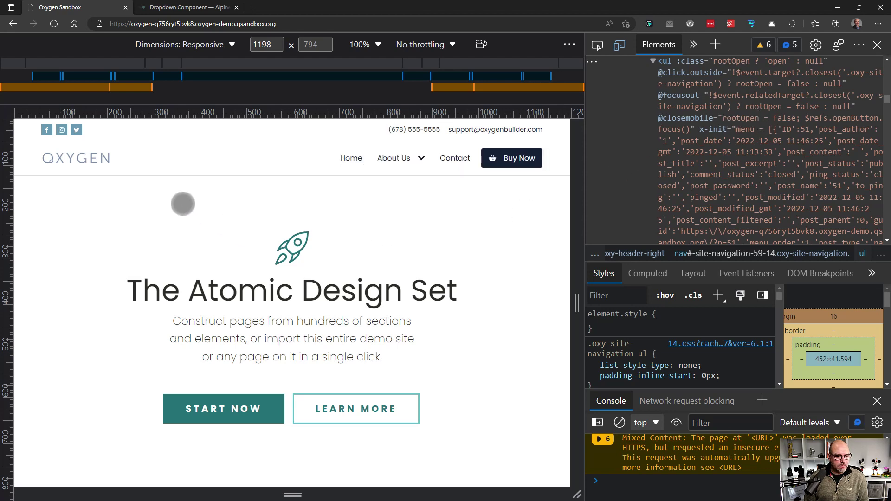
Step: On the reloaded Alpine Dropdown Component page, open and close the Options demo
{"action": "left_click", "coordinate": [178, 6]}
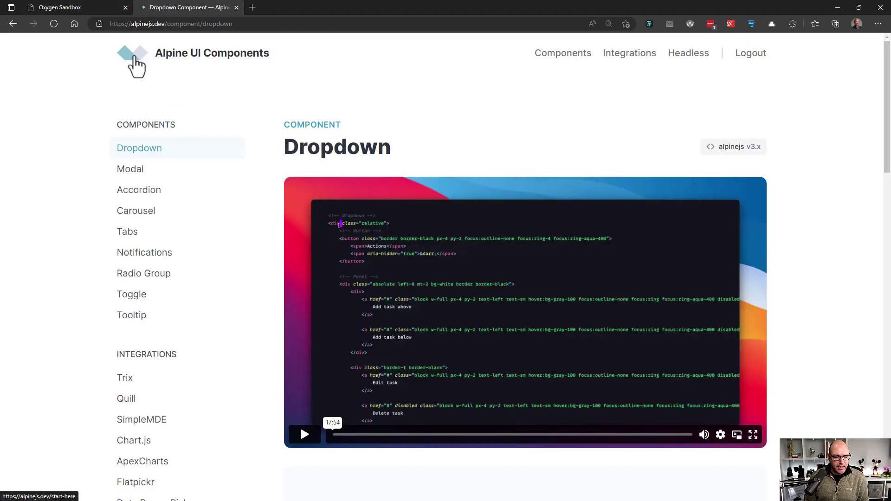
{"action": "left_click", "coordinate": [141, 153]}
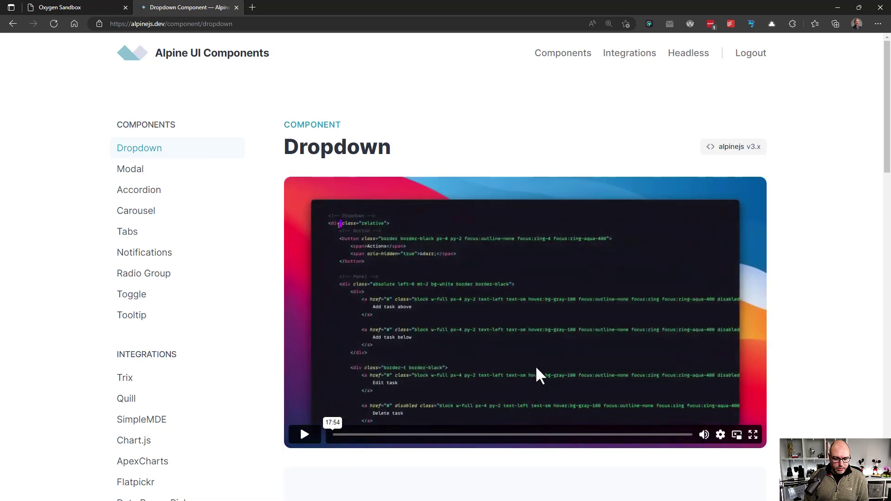
{"action": "scroll", "coordinate": [673, 332], "scroll_direction": "down", "scroll_amount": 2}
{"action": "scroll", "coordinate": [673, 332], "scroll_direction": "down", "scroll_amount": 5}
{"action": "left_click", "coordinate": [549, 213]}
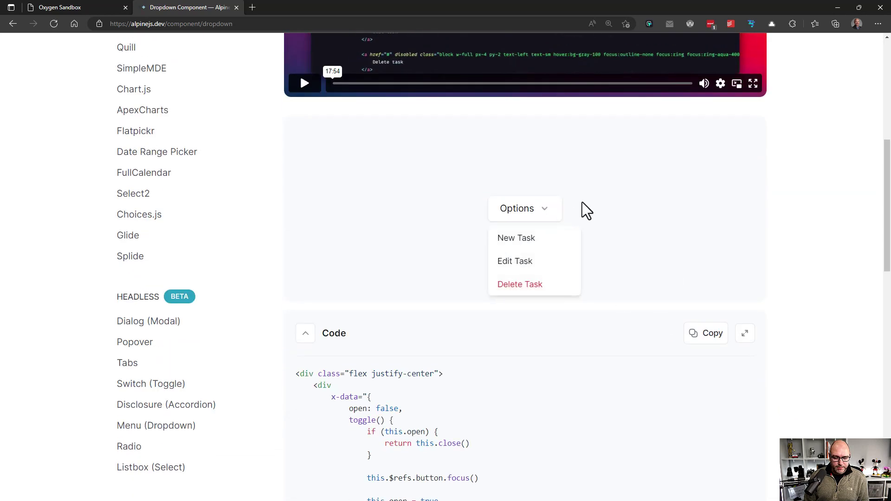
{"action": "left_click", "coordinate": [580, 224]}
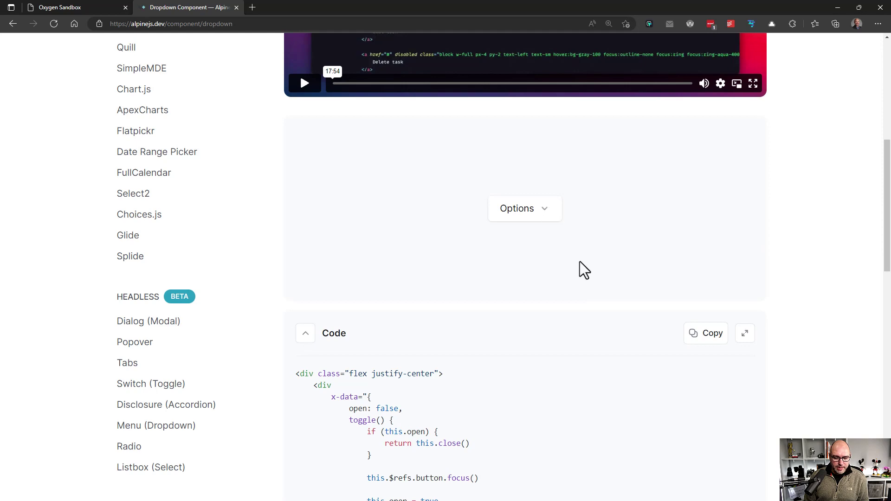
Step: Open and close the Options dropdown once more, then return to the Oxygen Sandbox tab
{"action": "scroll", "coordinate": [580, 262], "scroll_direction": "up", "scroll_amount": 3}
{"action": "scroll", "coordinate": [580, 261], "scroll_direction": "up", "scroll_amount": 5}
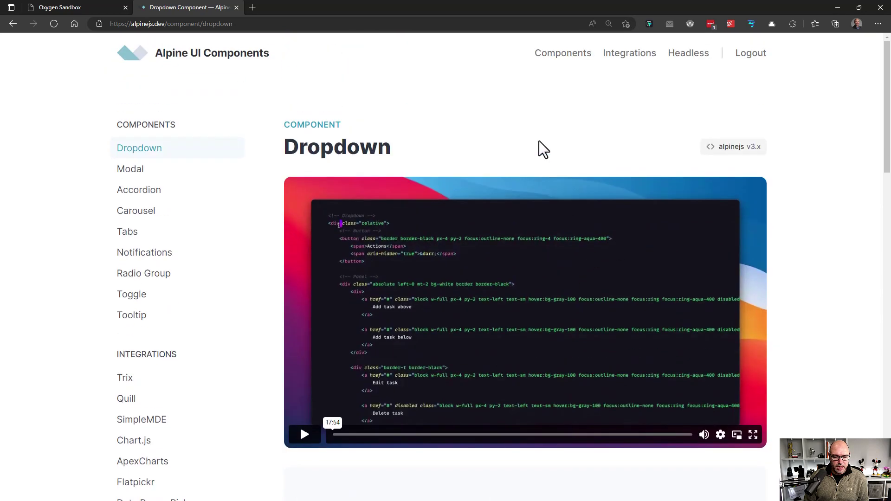
{"action": "scroll", "coordinate": [443, 125], "scroll_direction": "down", "scroll_amount": 1}
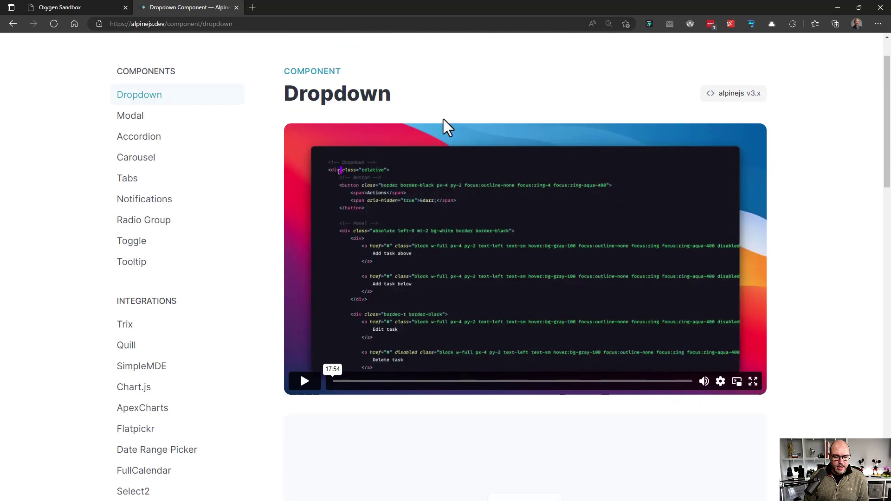
{"action": "scroll", "coordinate": [464, 122], "scroll_direction": "up", "scroll_amount": 1}
{"action": "scroll", "coordinate": [487, 111], "scroll_direction": "down", "scroll_amount": 5}
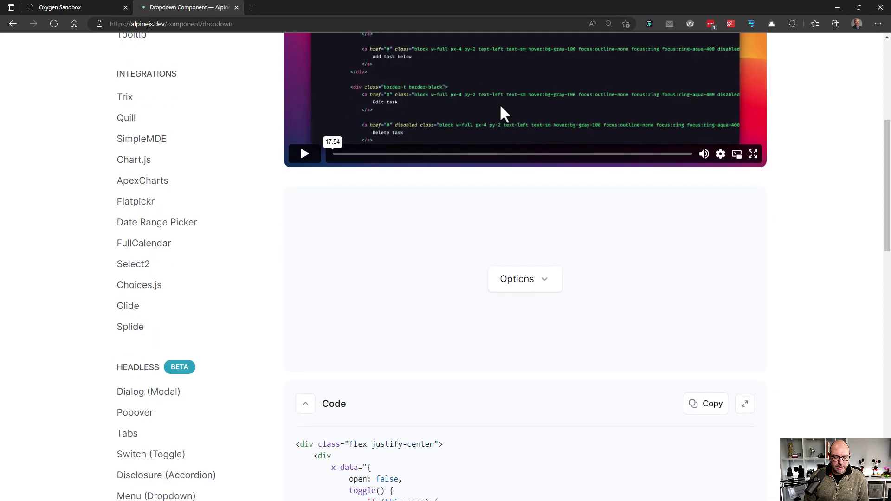
{"action": "left_click", "coordinate": [537, 282]}
{"action": "left_click", "coordinate": [474, 260]}
{"action": "scroll", "coordinate": [557, 266], "scroll_direction": "up", "scroll_amount": 5}
{"action": "left_click", "coordinate": [67, 7]}
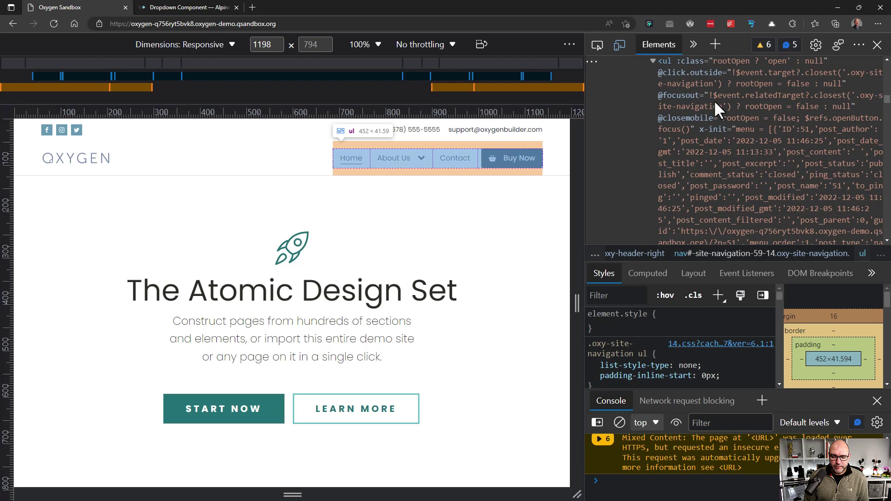
Step: Scroll the Elements panel past the ul's x-init menu data to the first li's x-data
{"action": "scroll", "coordinate": [766, 122], "scroll_direction": "down", "scroll_amount": 1}
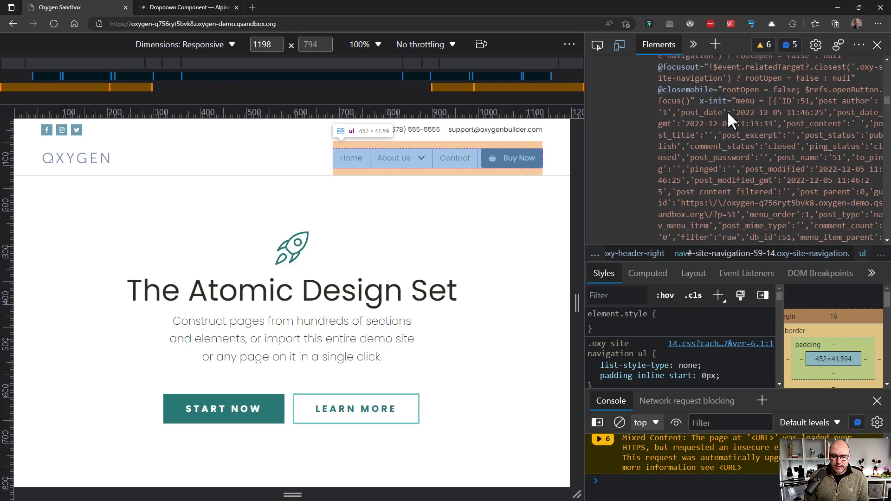
{"action": "scroll", "coordinate": [737, 111], "scroll_direction": "down", "scroll_amount": 8}
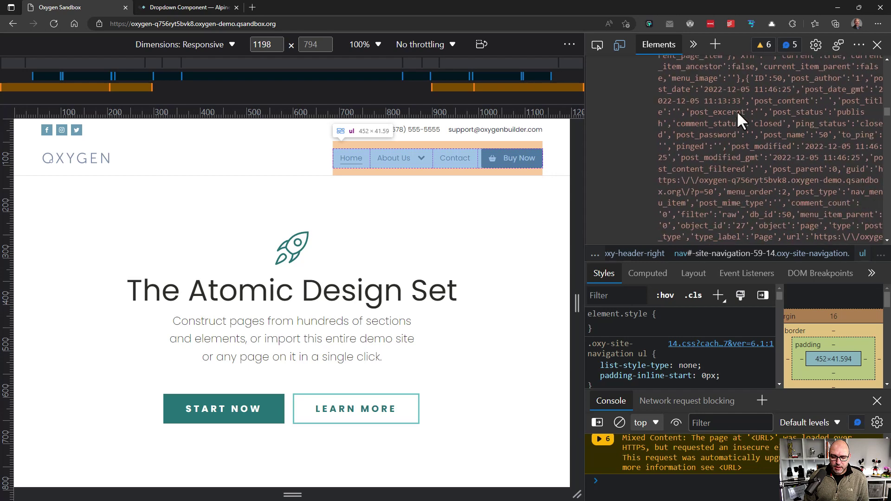
{"action": "scroll", "coordinate": [737, 113], "scroll_direction": "down", "scroll_amount": 8}
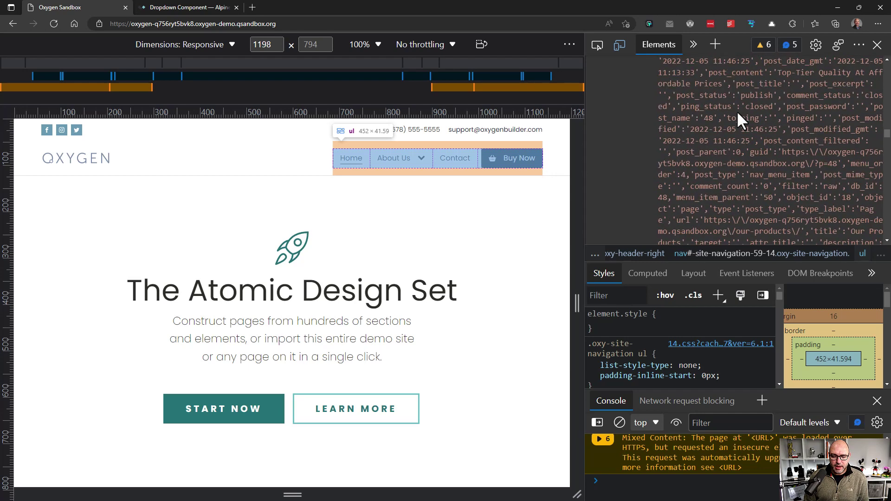
{"action": "scroll", "coordinate": [737, 110], "scroll_direction": "down", "scroll_amount": 8}
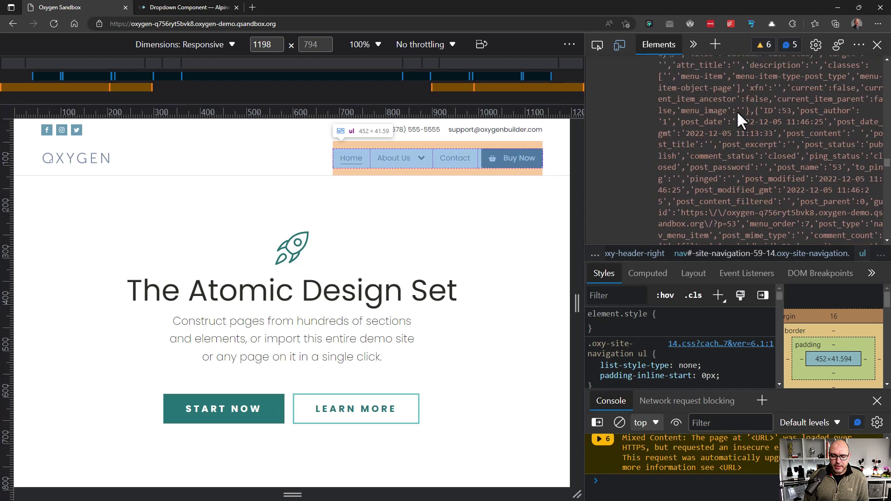
{"action": "scroll", "coordinate": [736, 110], "scroll_direction": "down", "scroll_amount": 4}
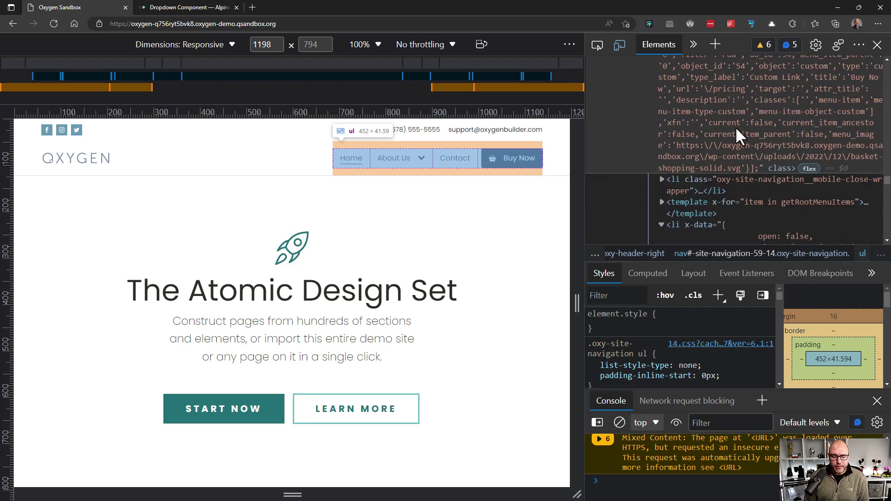
{"action": "scroll", "coordinate": [735, 135], "scroll_direction": "down", "scroll_amount": 1}
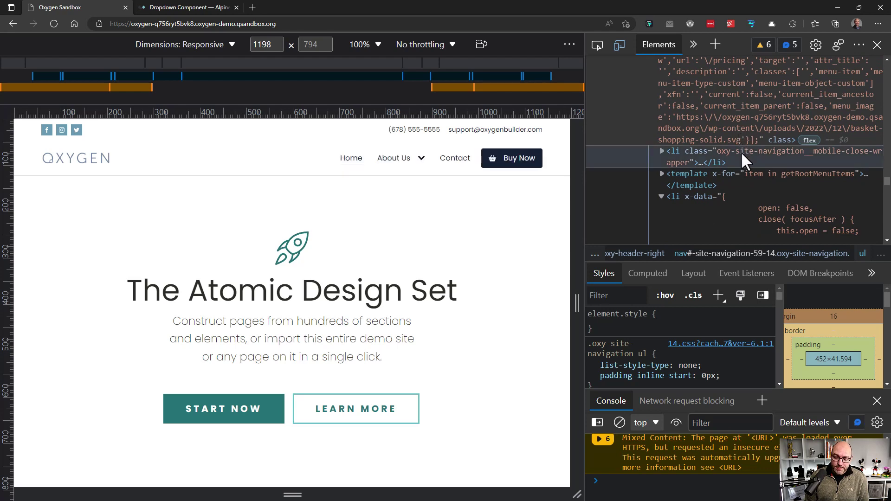
{"action": "scroll", "coordinate": [740, 151], "scroll_direction": "down", "scroll_amount": 2}
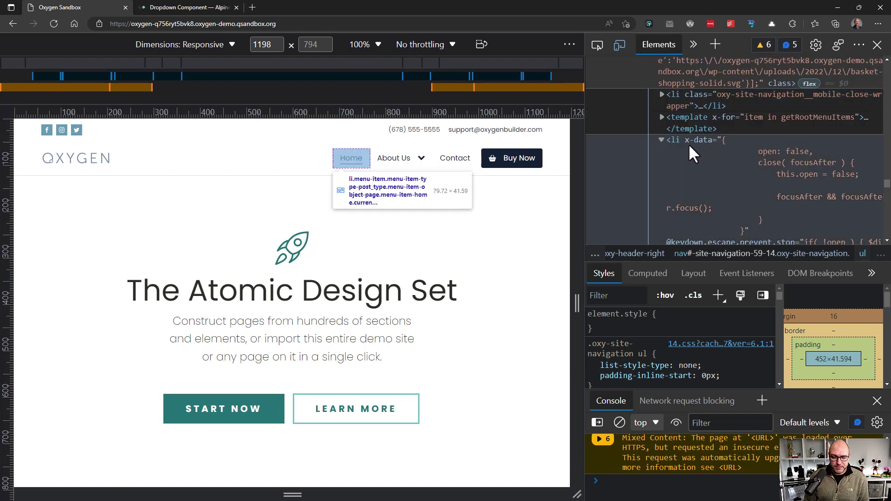
Step: Select the Home li node and collapse its markup
{"action": "scroll", "coordinate": [738, 157], "scroll_direction": "down", "scroll_amount": 3}
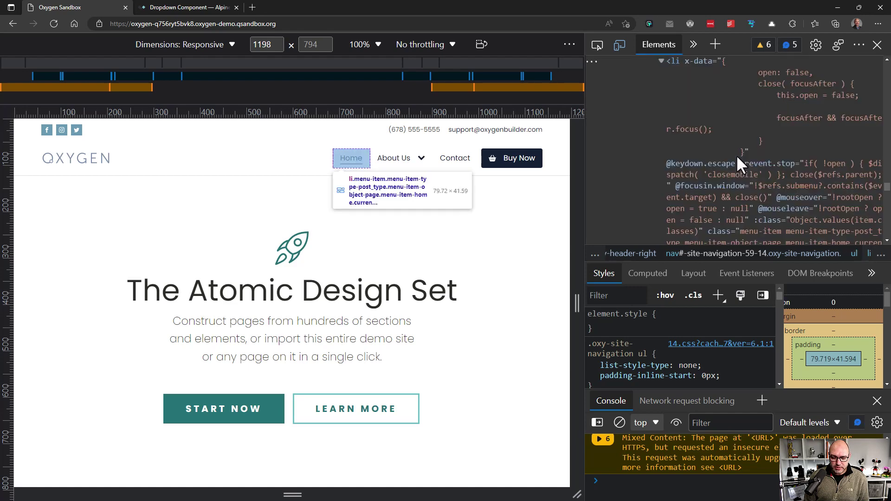
{"action": "left_click", "coordinate": [737, 158]}
{"action": "scroll", "coordinate": [738, 158], "scroll_direction": "up", "scroll_amount": 2}
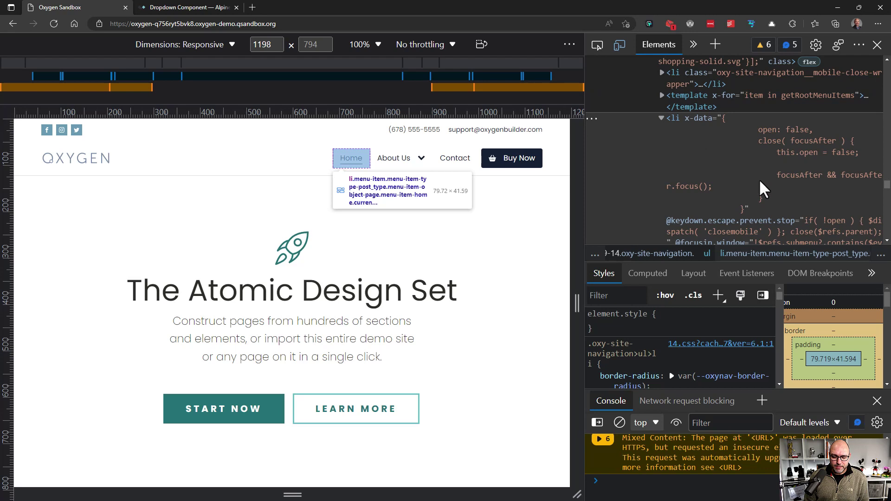
{"action": "scroll", "coordinate": [760, 182], "scroll_direction": "down", "scroll_amount": 2}
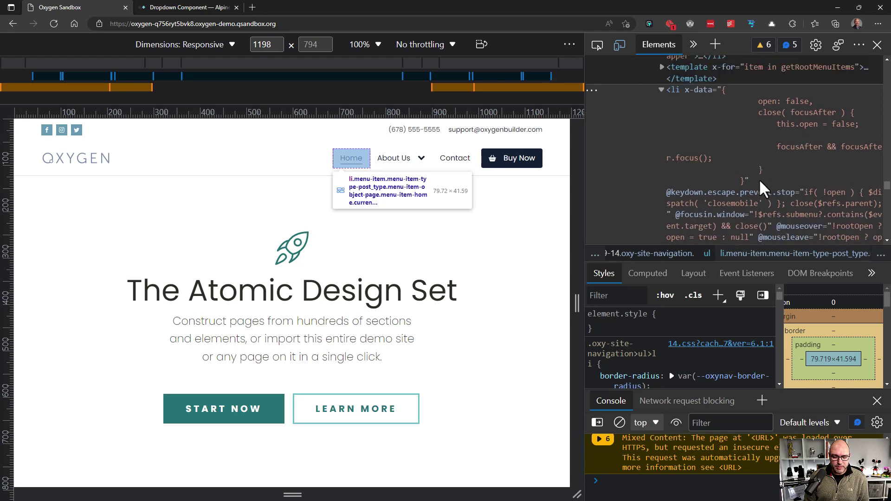
{"action": "left_click", "coordinate": [662, 90]}
Step: Select the About Us li node and read its x-data markup
{"action": "scroll", "coordinate": [722, 110], "scroll_direction": "down", "scroll_amount": 3}
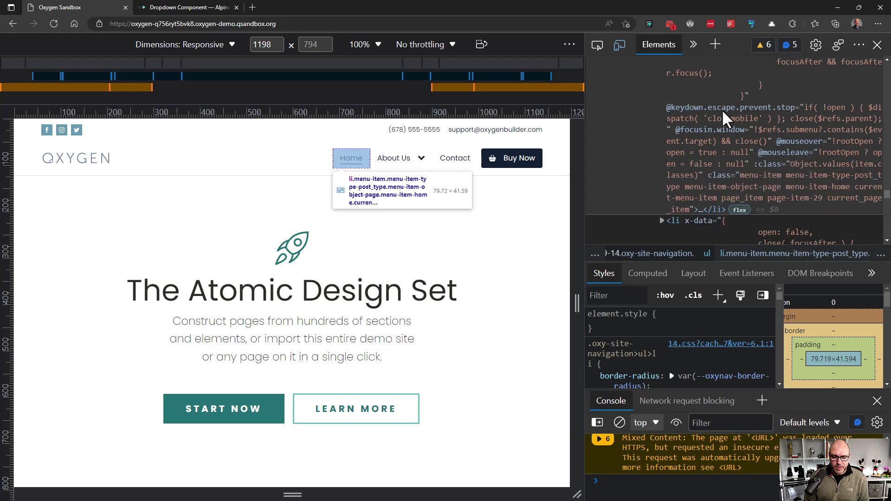
{"action": "left_click", "coordinate": [720, 185]}
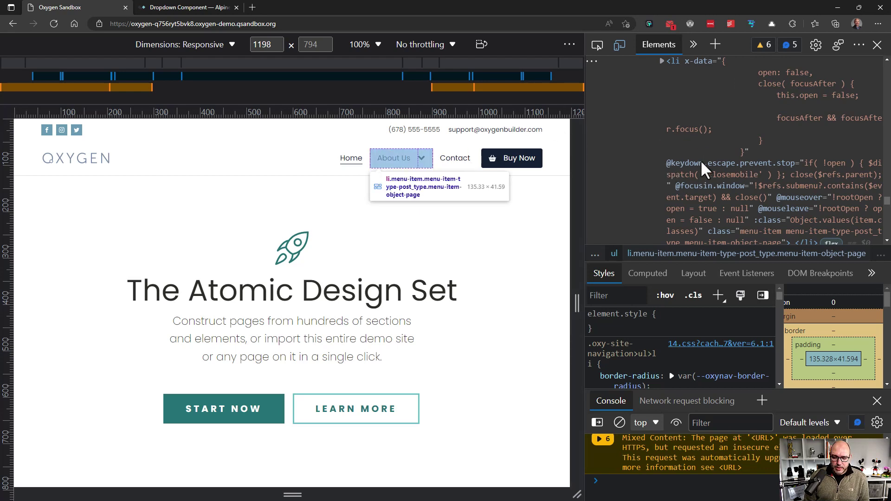
{"action": "scroll", "coordinate": [726, 163], "scroll_direction": "down", "scroll_amount": 2}
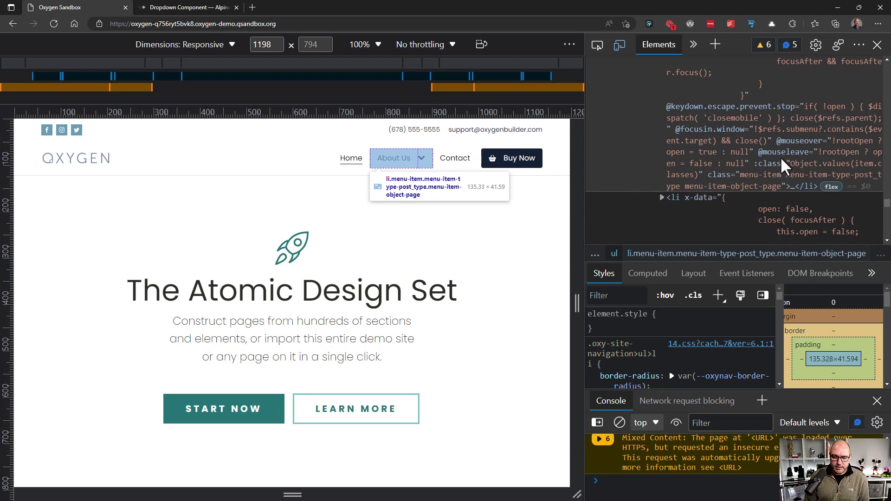
{"action": "scroll", "coordinate": [781, 157], "scroll_direction": "down", "scroll_amount": 1}
{"action": "scroll", "coordinate": [745, 118], "scroll_direction": "up", "scroll_amount": 2}
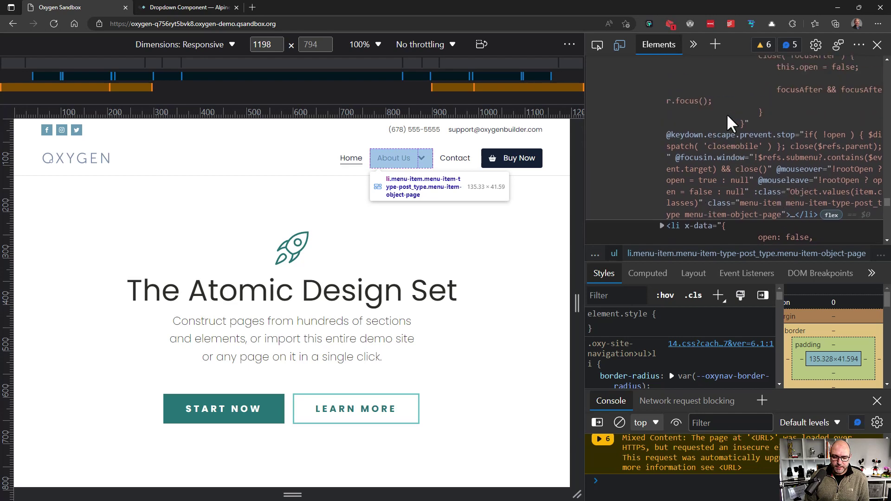
{"action": "scroll", "coordinate": [725, 113], "scroll_direction": "up", "scroll_amount": 5}
Step: Expand the About Us li and select its sub-menu toggle button showing aria-expanded="false"
{"action": "left_click", "coordinate": [662, 175]}
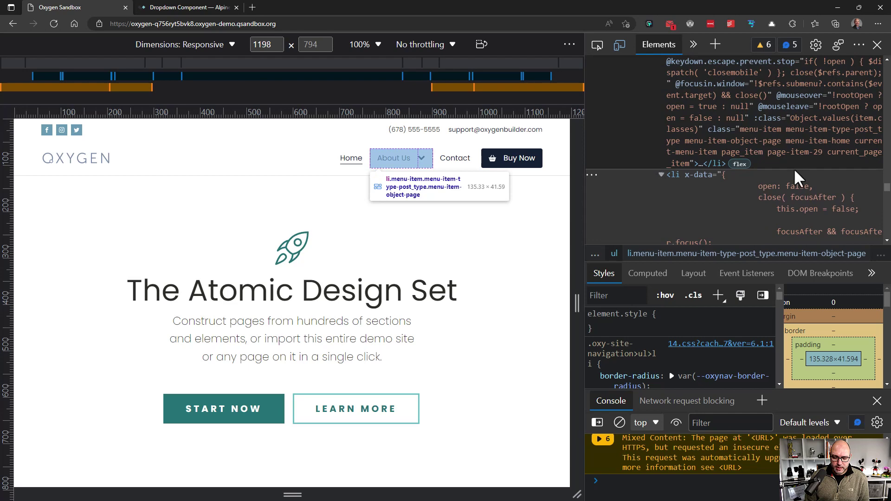
{"action": "scroll", "coordinate": [794, 168], "scroll_direction": "down", "scroll_amount": 4}
{"action": "scroll", "coordinate": [765, 165], "scroll_direction": "down", "scroll_amount": 3}
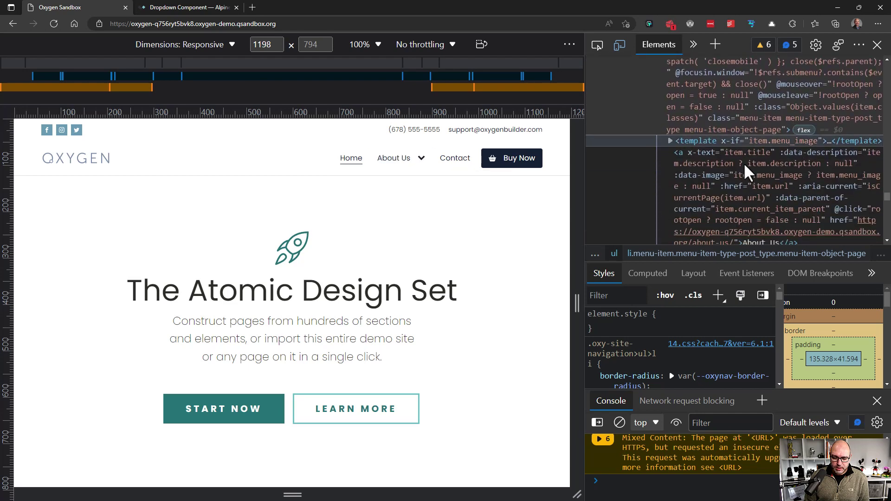
{"action": "scroll", "coordinate": [736, 202], "scroll_direction": "down", "scroll_amount": 2}
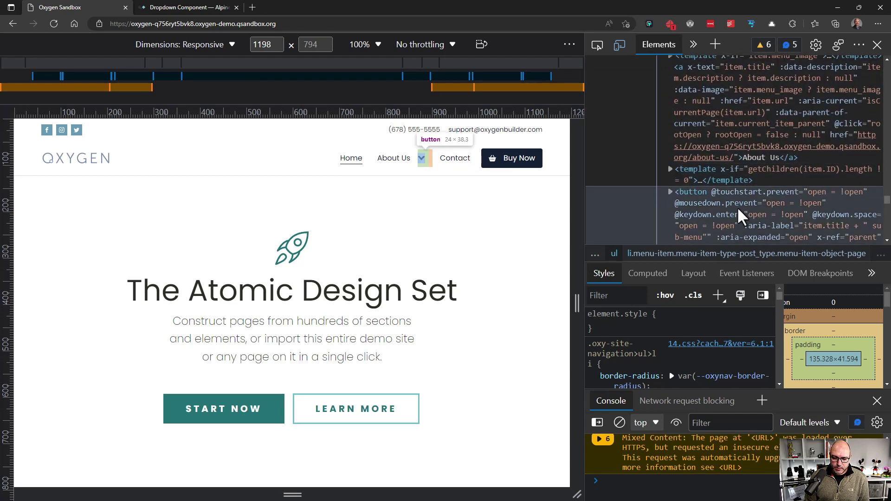
{"action": "left_click", "coordinate": [737, 208]}
{"action": "scroll", "coordinate": [728, 194], "scroll_direction": "down", "scroll_amount": 1}
{"action": "scroll", "coordinate": [745, 183], "scroll_direction": "down", "scroll_amount": 1}
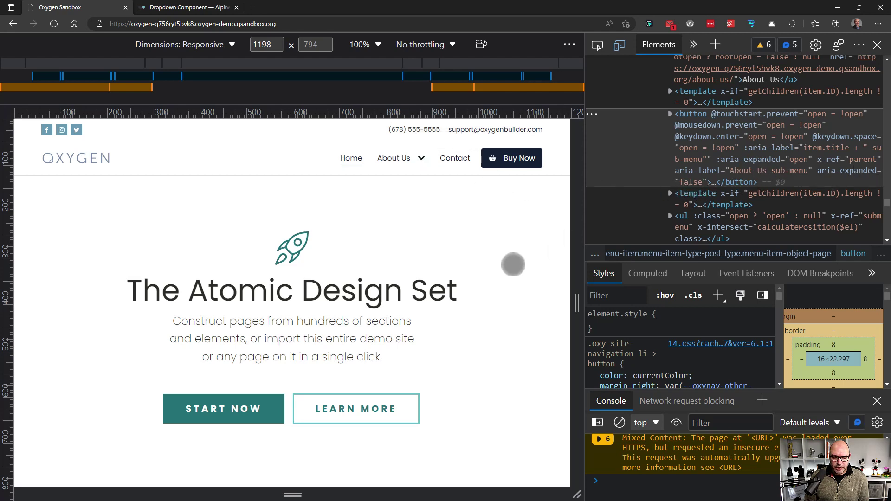
{"action": "left_click", "coordinate": [422, 157]}
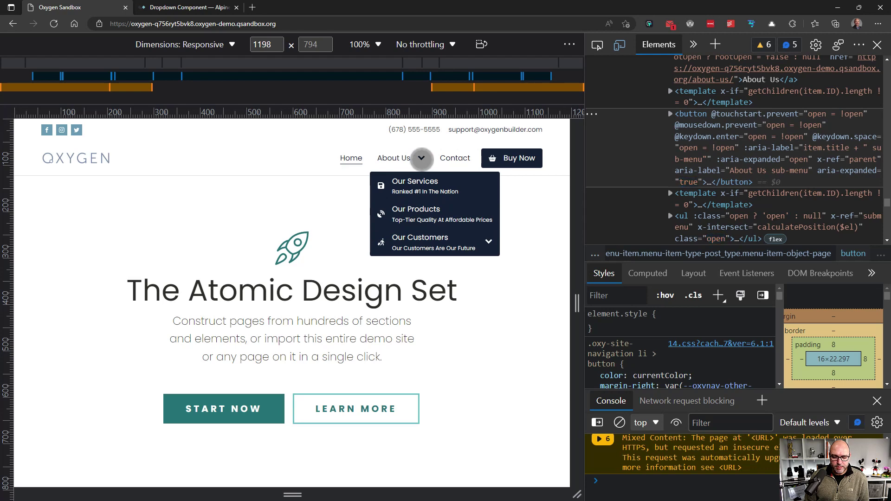
{"action": "left_click", "coordinate": [421, 157]}
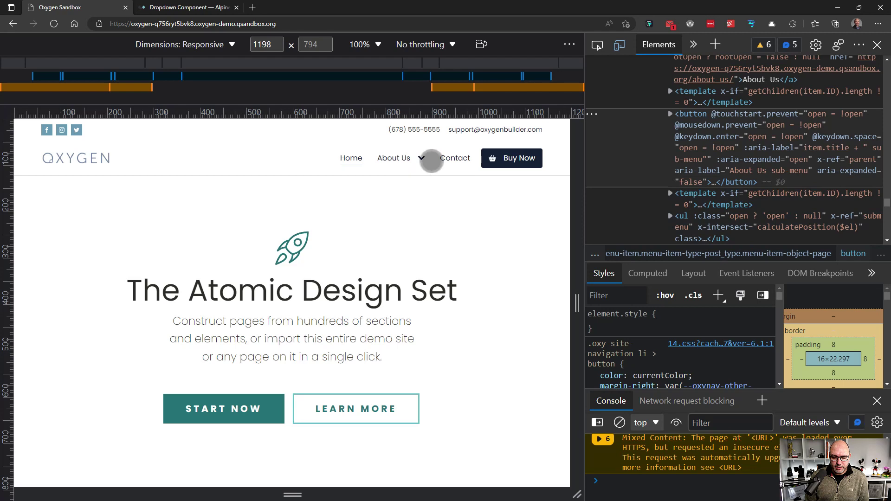
{"action": "left_click", "coordinate": [421, 158]}
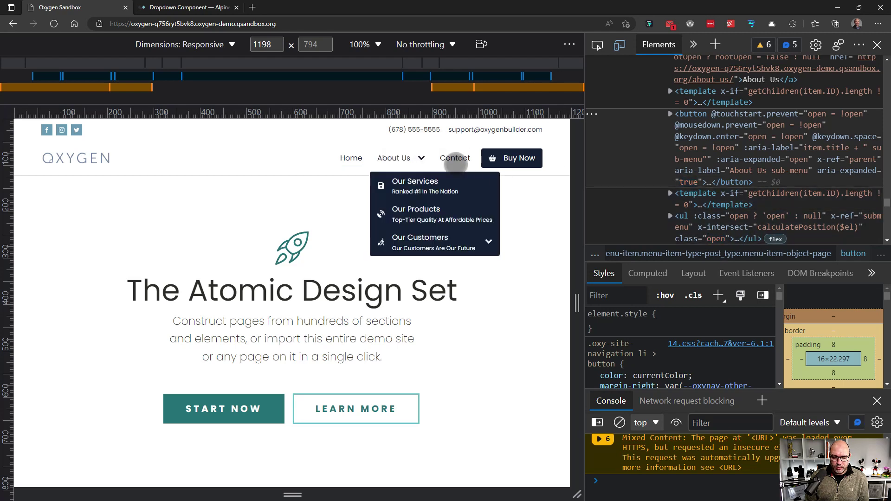
{"action": "left_click", "coordinate": [420, 157]}
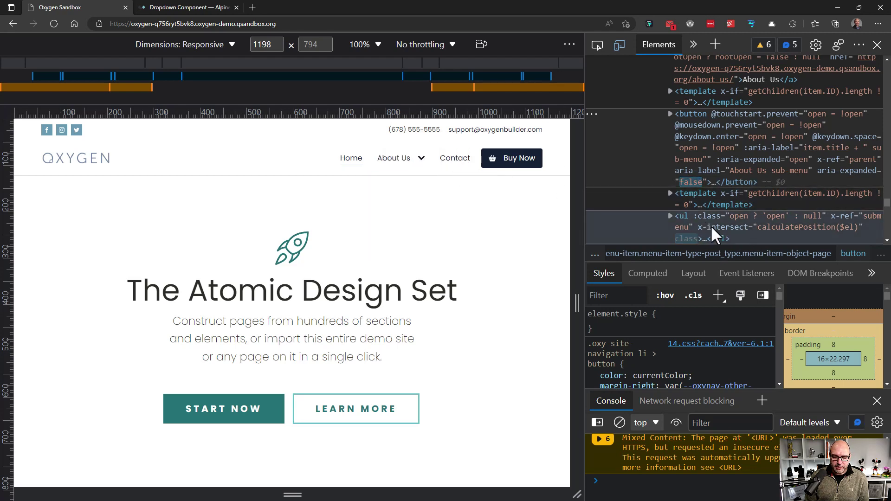